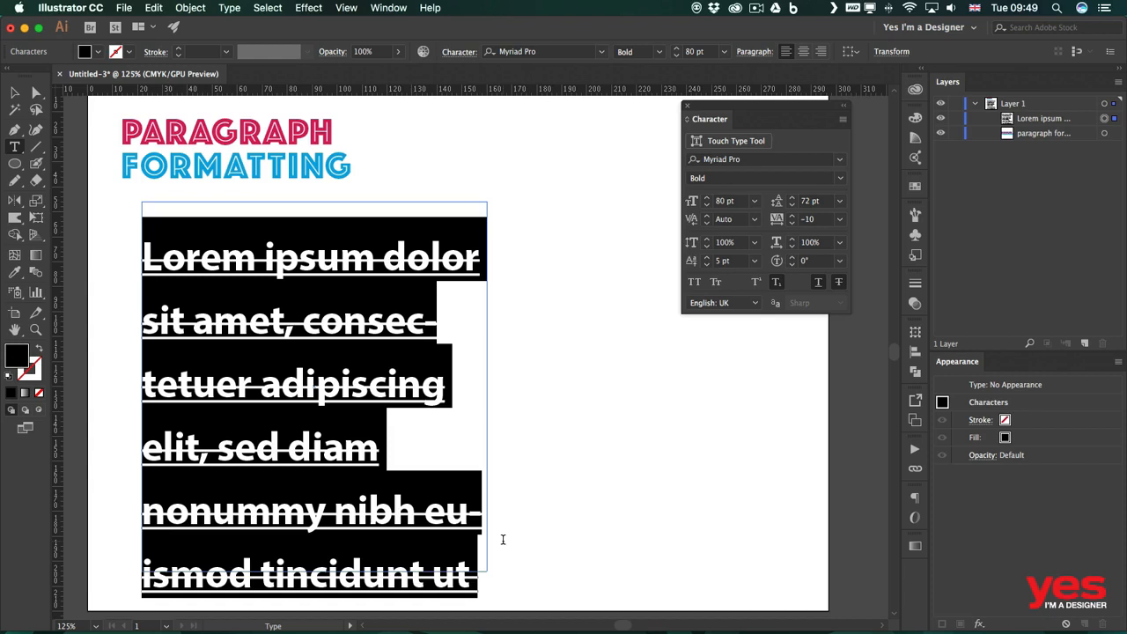
# Select all the Lorem ipsum text in the frame and reset its character formatting to the defaults
pyautogui.click(433, 329)
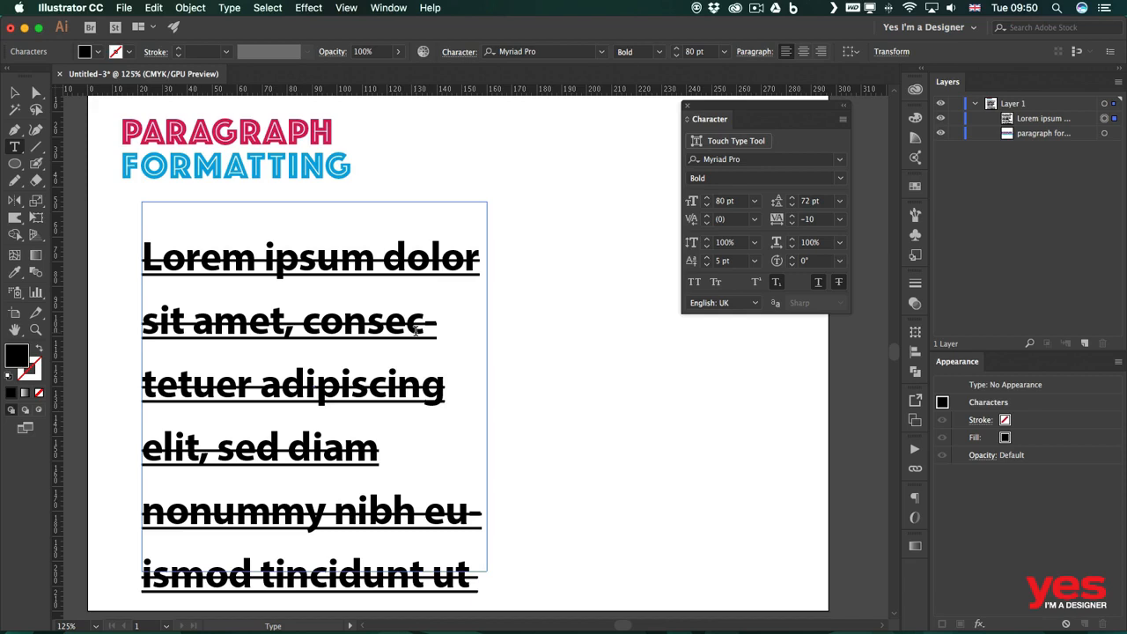
pyautogui.press('Escape')
pyautogui.click(416, 335)
pyautogui.press('super+a')
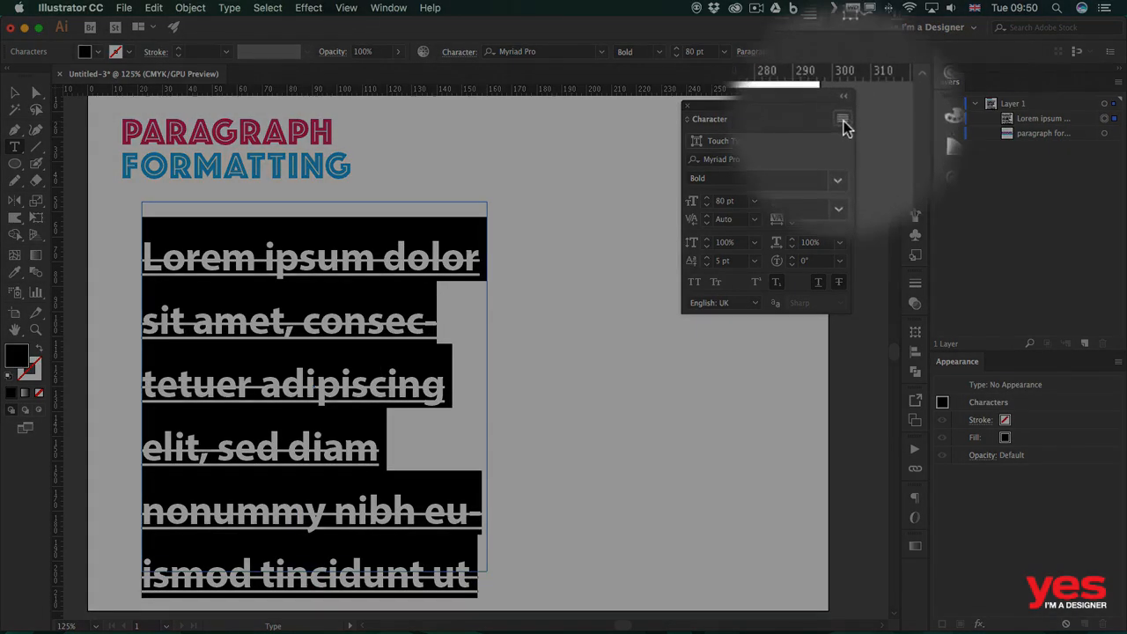
pyautogui.click(840, 123)
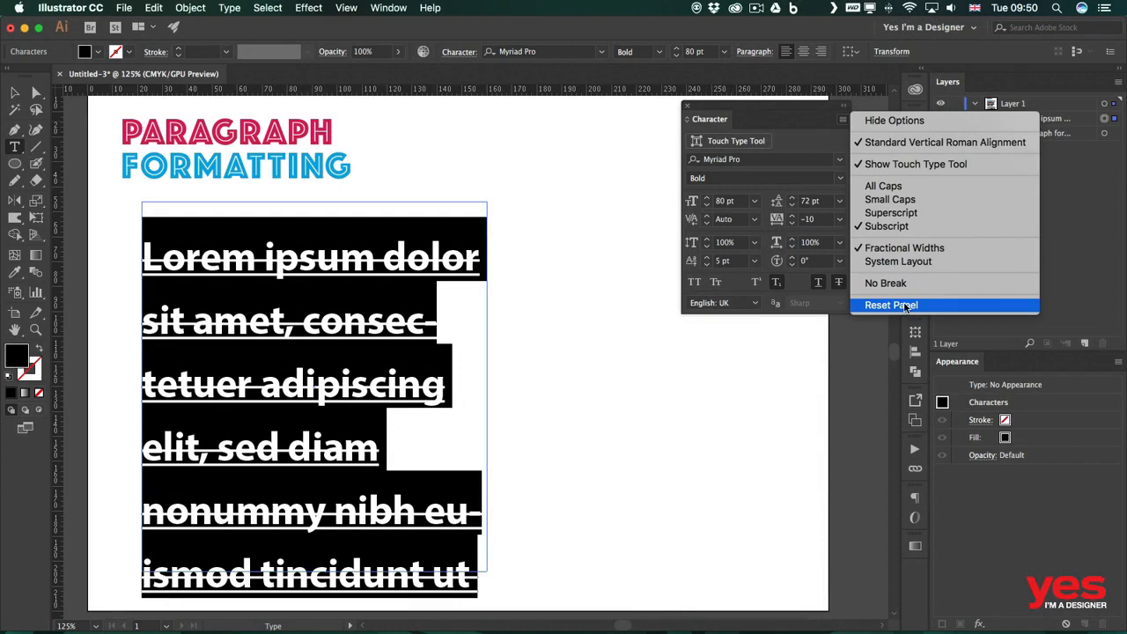
pyautogui.click(904, 305)
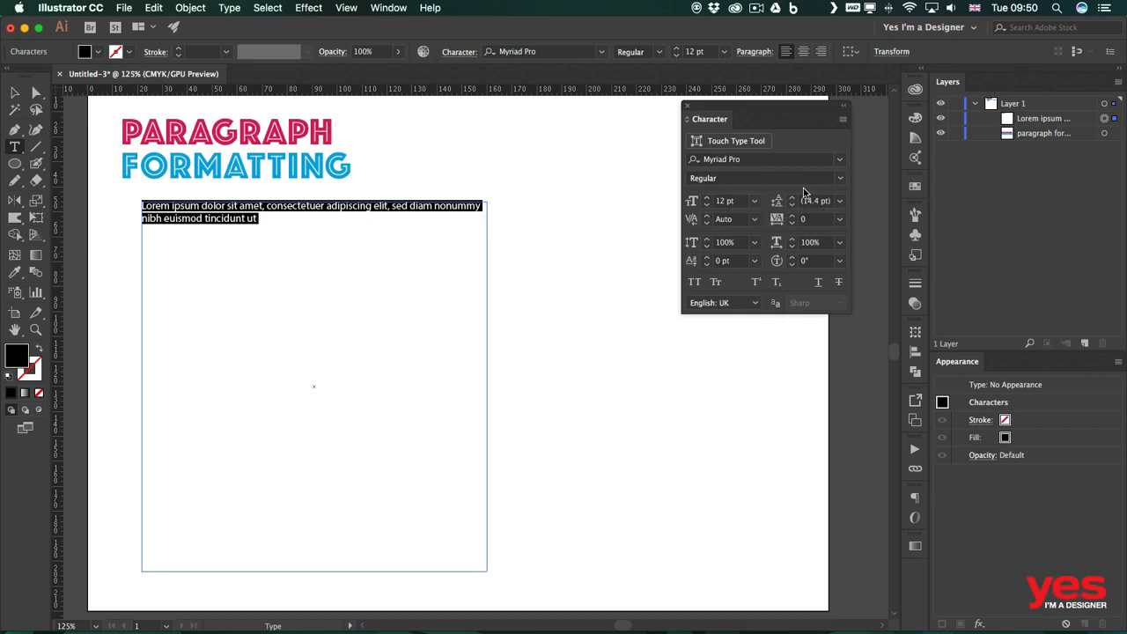
# Fill the rest of the Lorem ipsum text frame with placeholder text from the end of the existing text
pyautogui.click(295, 228)
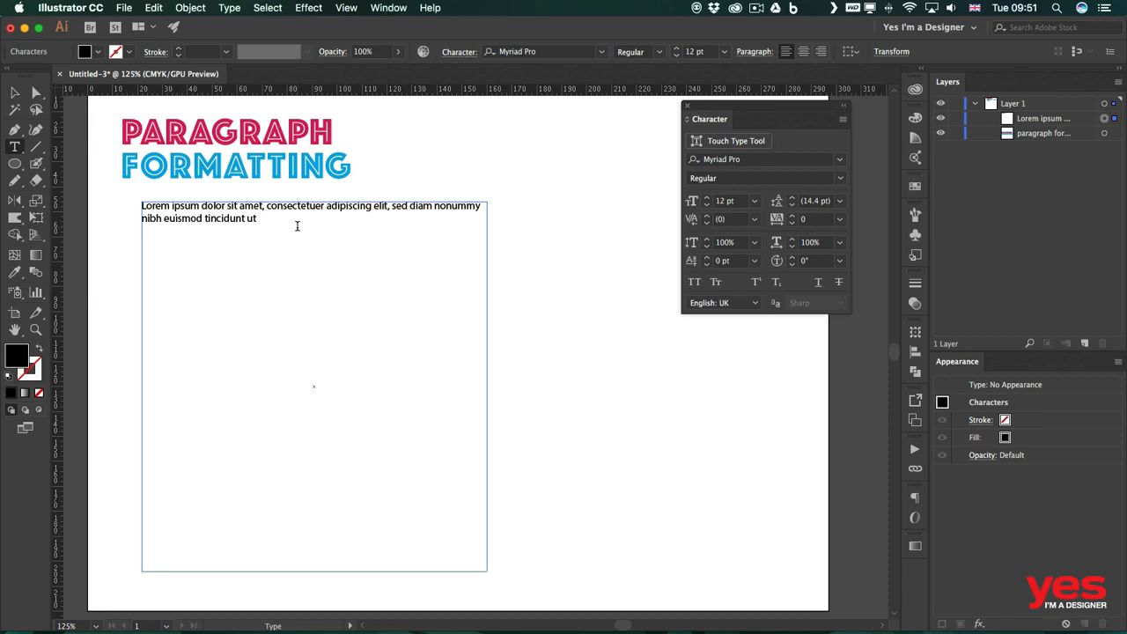
pyautogui.rightClick(293, 228)
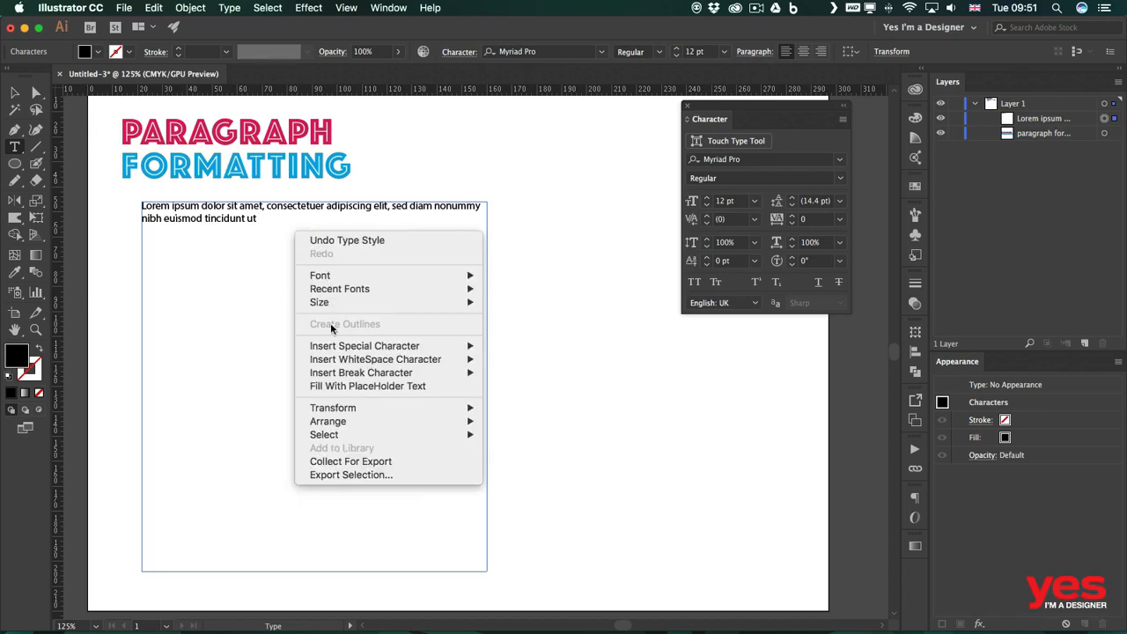
pyautogui.click(332, 388)
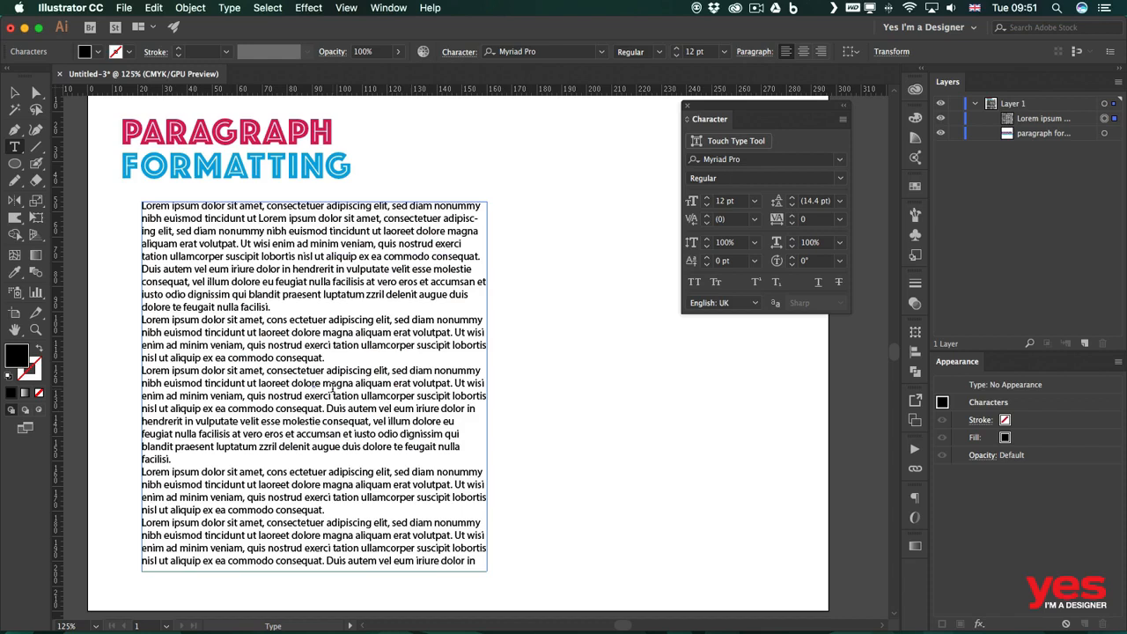
# Narrow the body text frame so its lines reflow, and reposition it near the middle of the artboard
pyautogui.click(14, 93)
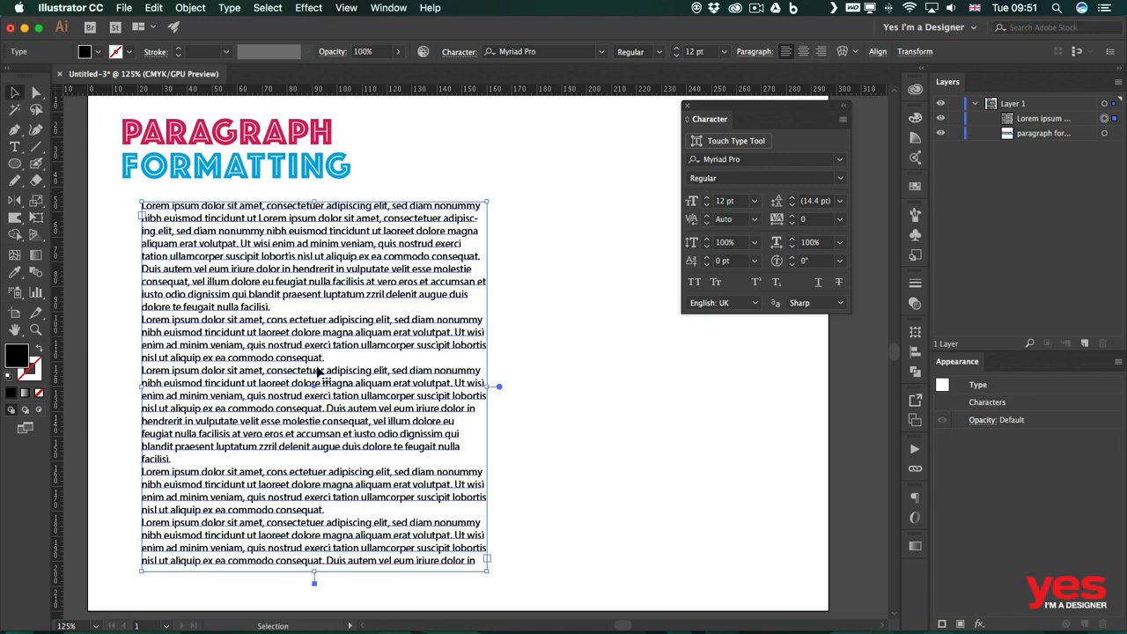
pyautogui.moveTo(329, 256); pyautogui.dragTo(424, 256)
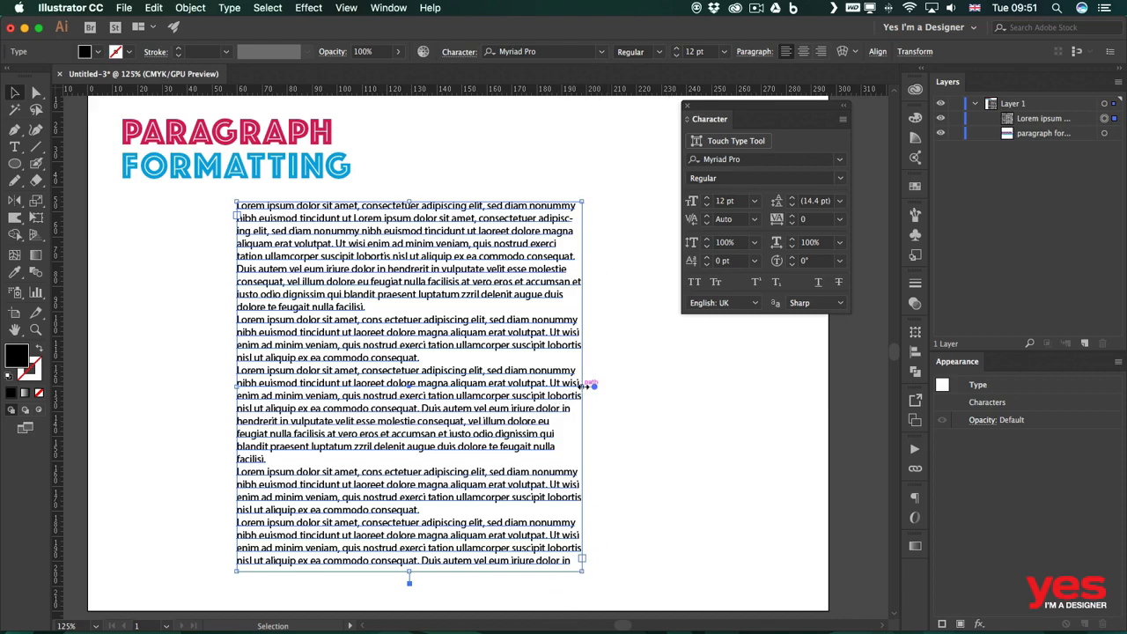
pyautogui.moveTo(581, 386); pyautogui.dragTo(498, 387)
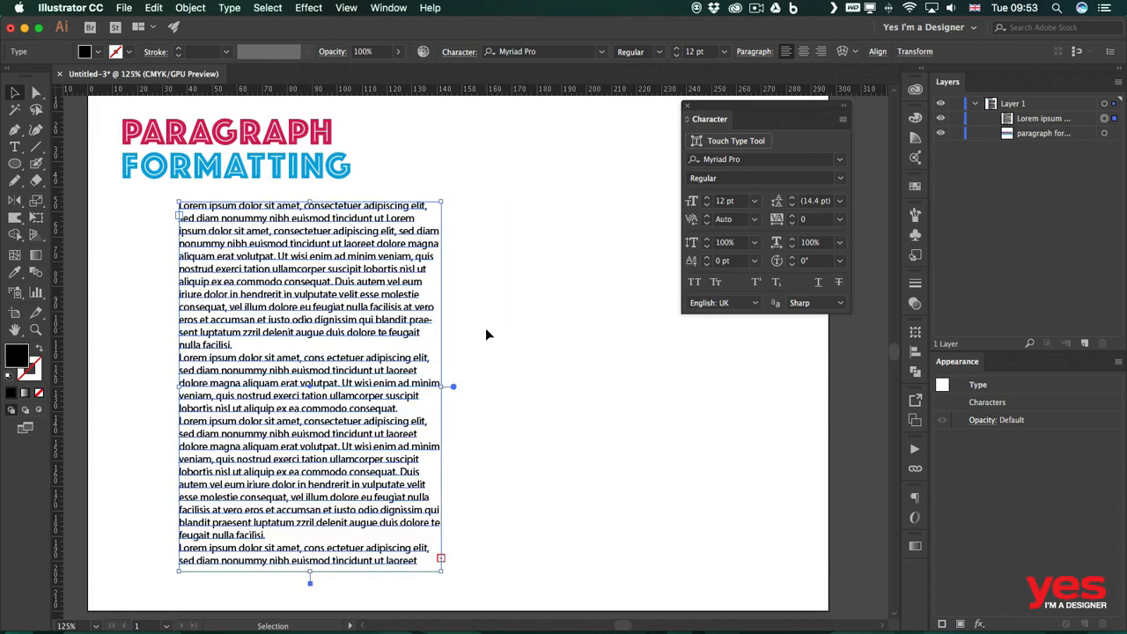
pyautogui.moveTo(273, 274); pyautogui.dragTo(363, 285)
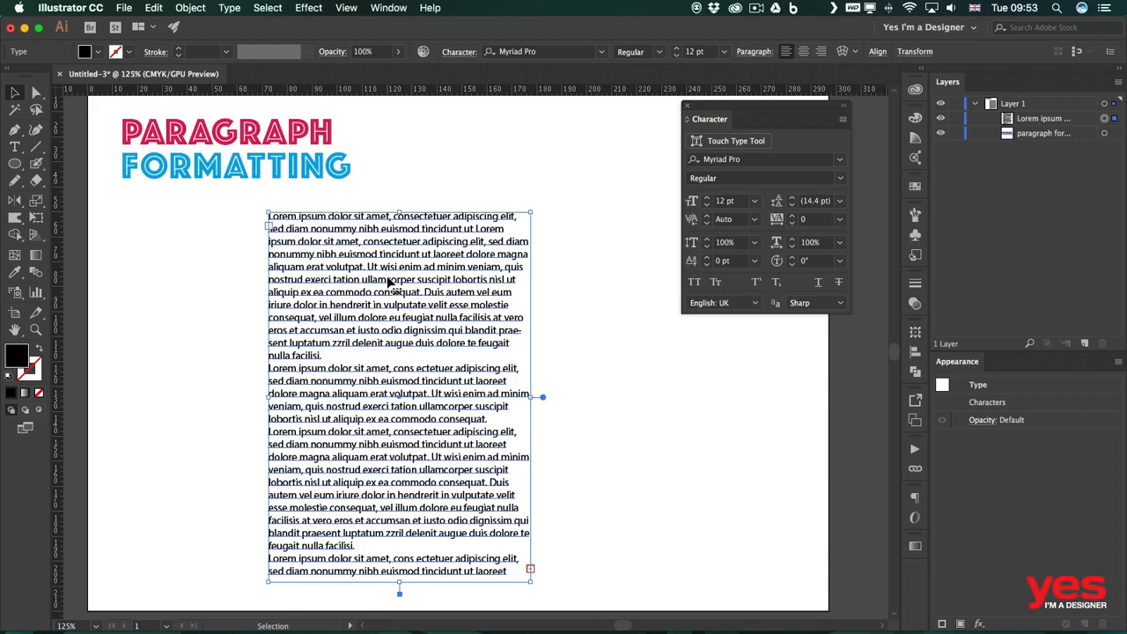
# Try to stretch the PARAGRAPH FORMATTING heading horizontally to 197.4% using its bounding box
pyautogui.click(225, 145)
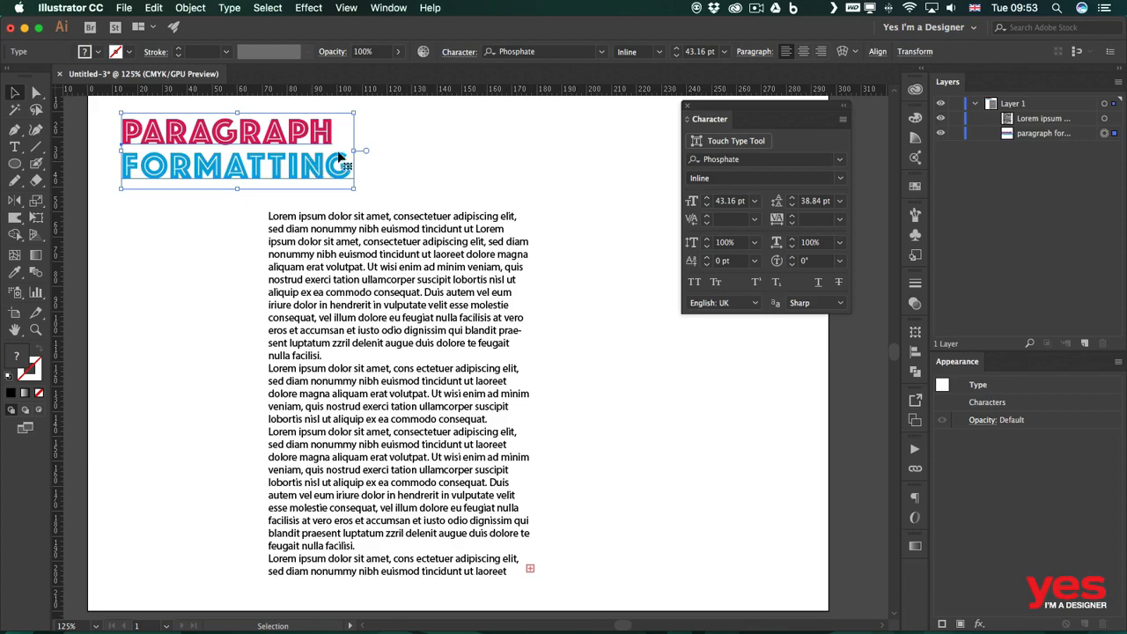
pyautogui.moveTo(354, 151); pyautogui.dragTo(579, 151)
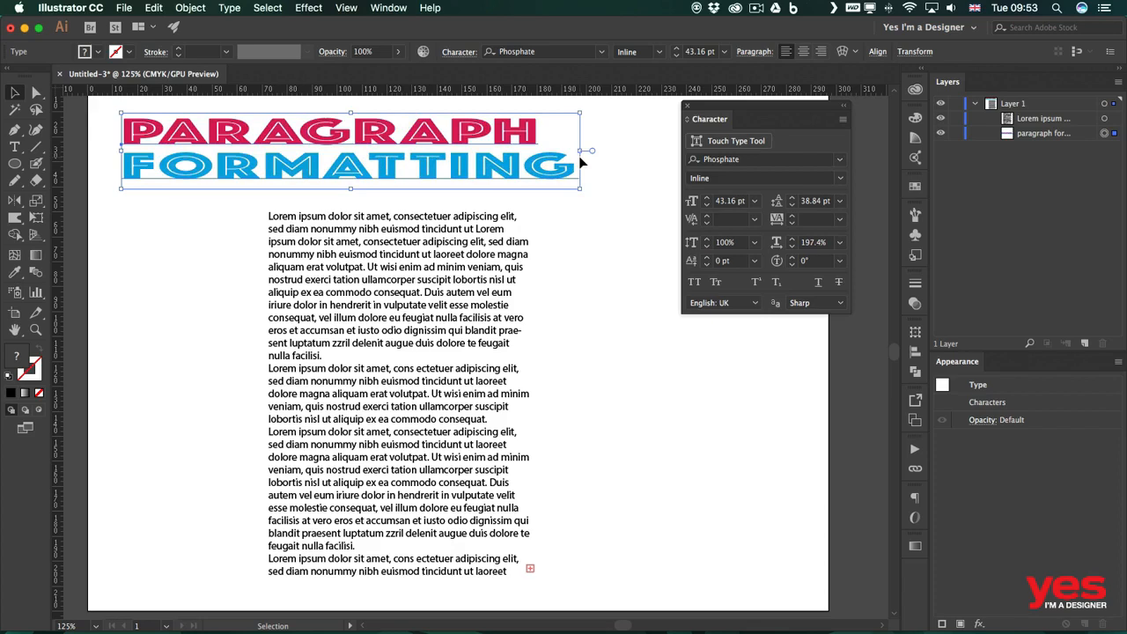
pyautogui.press('super+z')
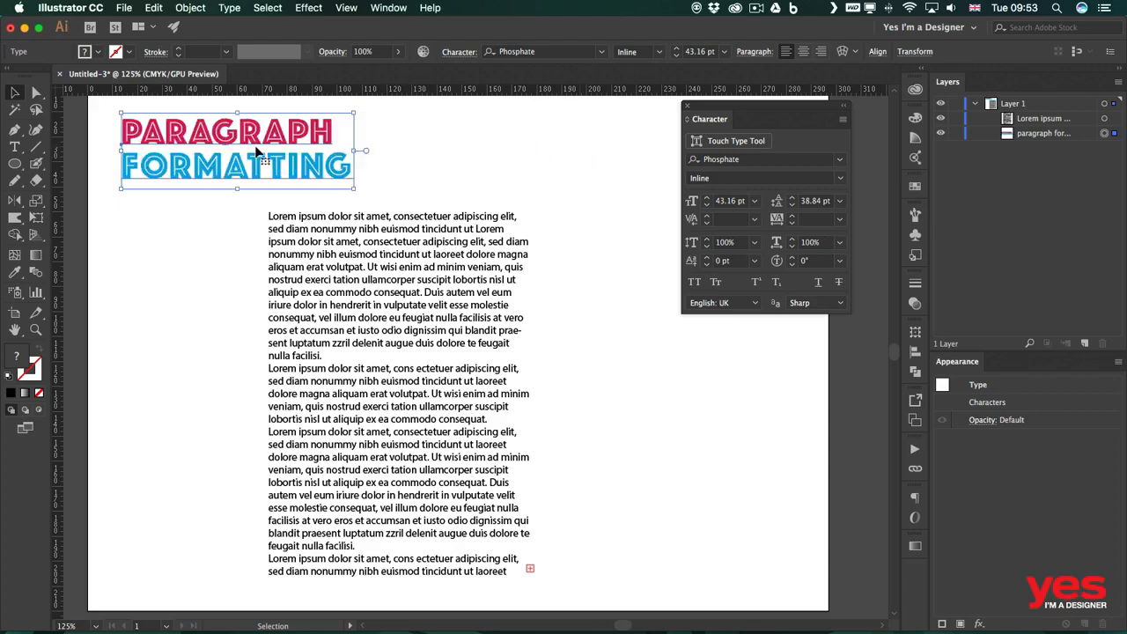
# Convert the PARAGRAPH FORMATTING heading to area type and narrow its frame so the words reflow
pyautogui.click(229, 9)
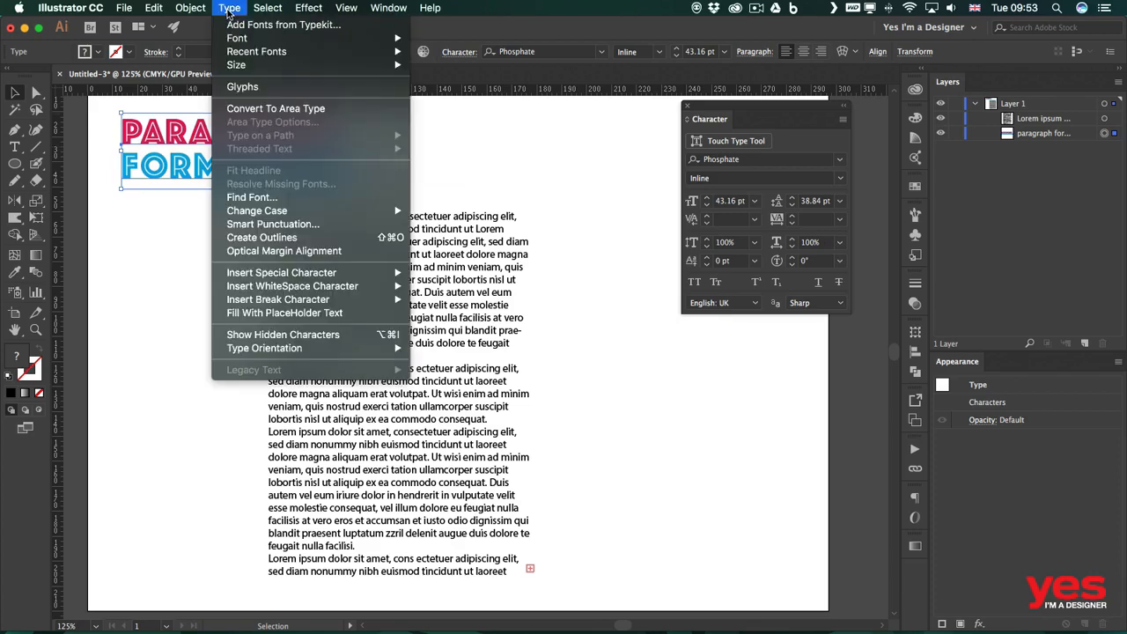
pyautogui.click(300, 108)
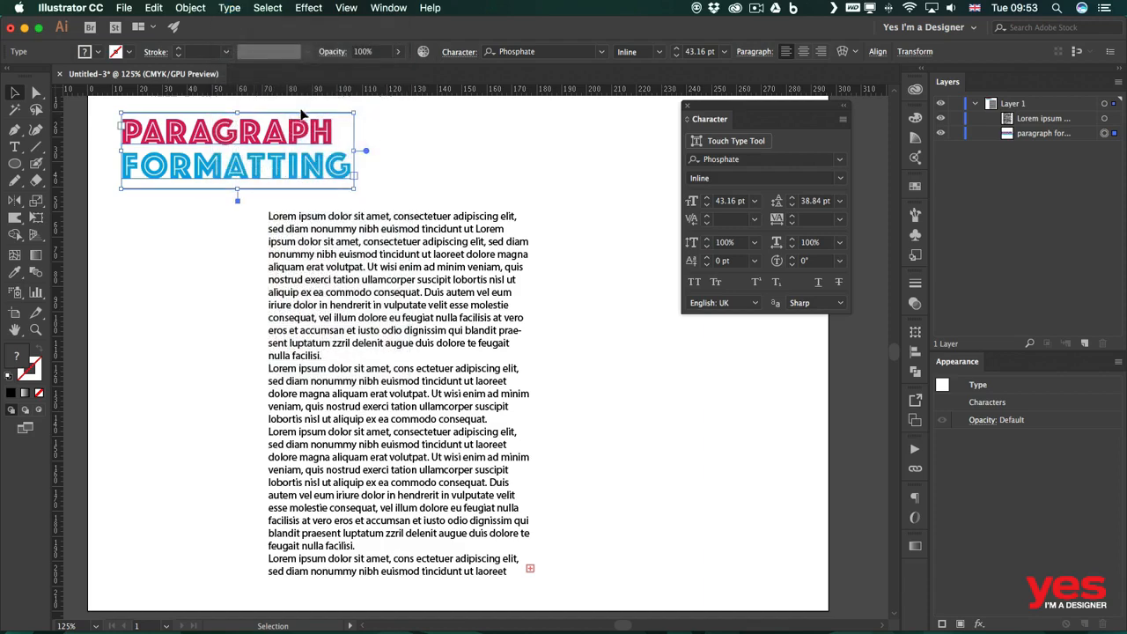
pyautogui.moveTo(359, 154); pyautogui.dragTo(268, 151)
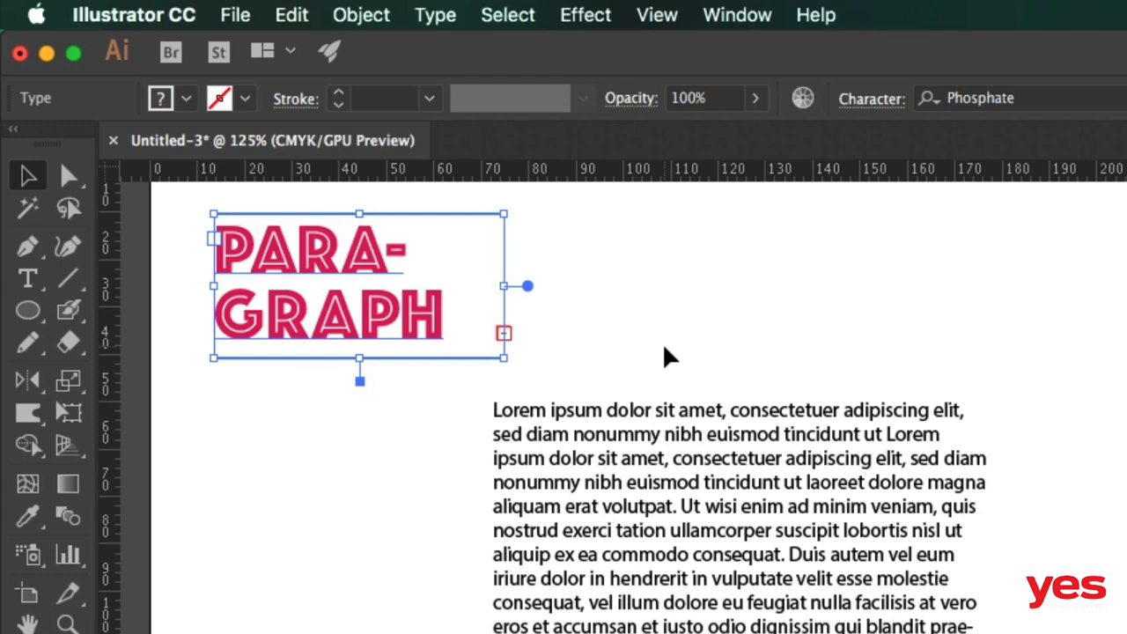
pyautogui.click(661, 355)
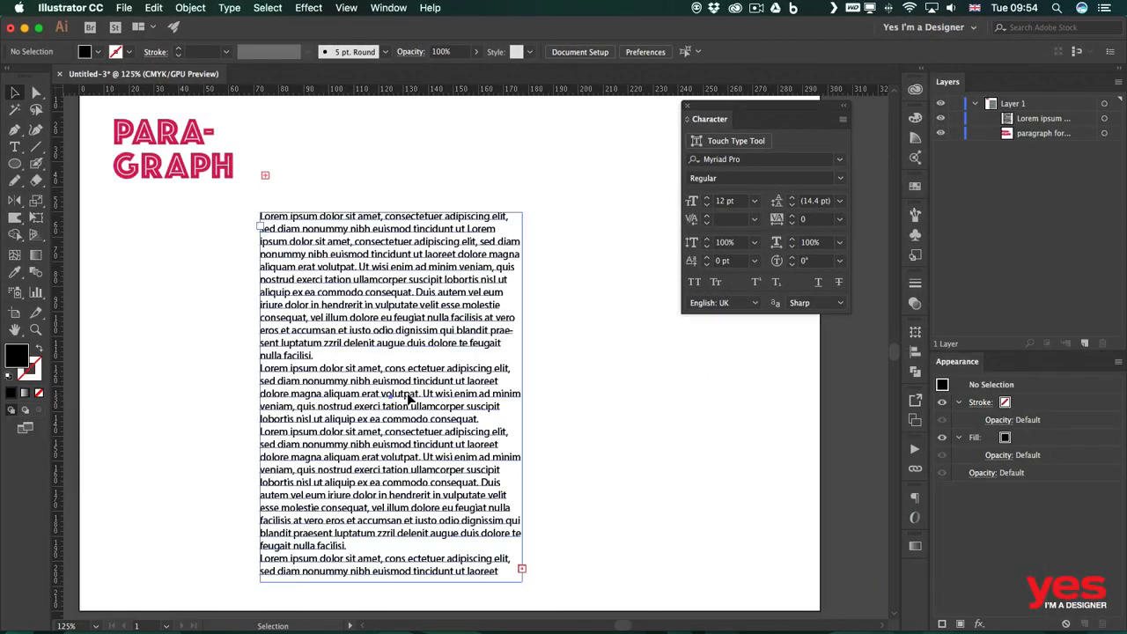
# Move the body text up beside the heading, and enlarge the heading's frame to fit PARAGRAPH FORMATTING on four lines
pyautogui.moveTo(407, 398); pyautogui.dragTo(413, 326)
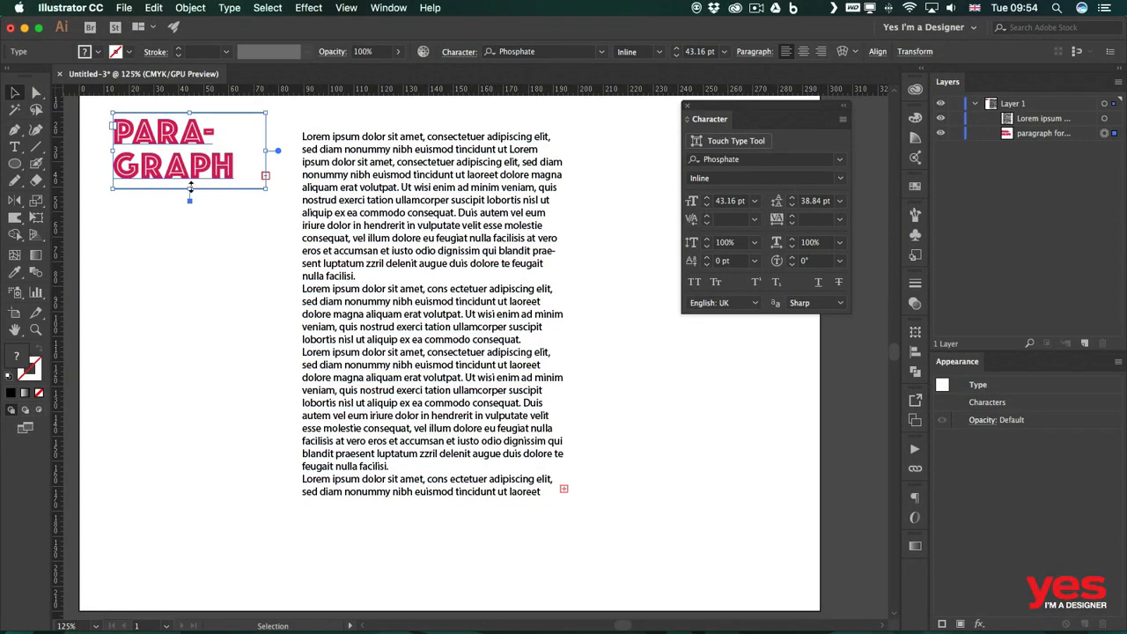
pyautogui.moveTo(189, 201); pyautogui.dragTo(191, 309)
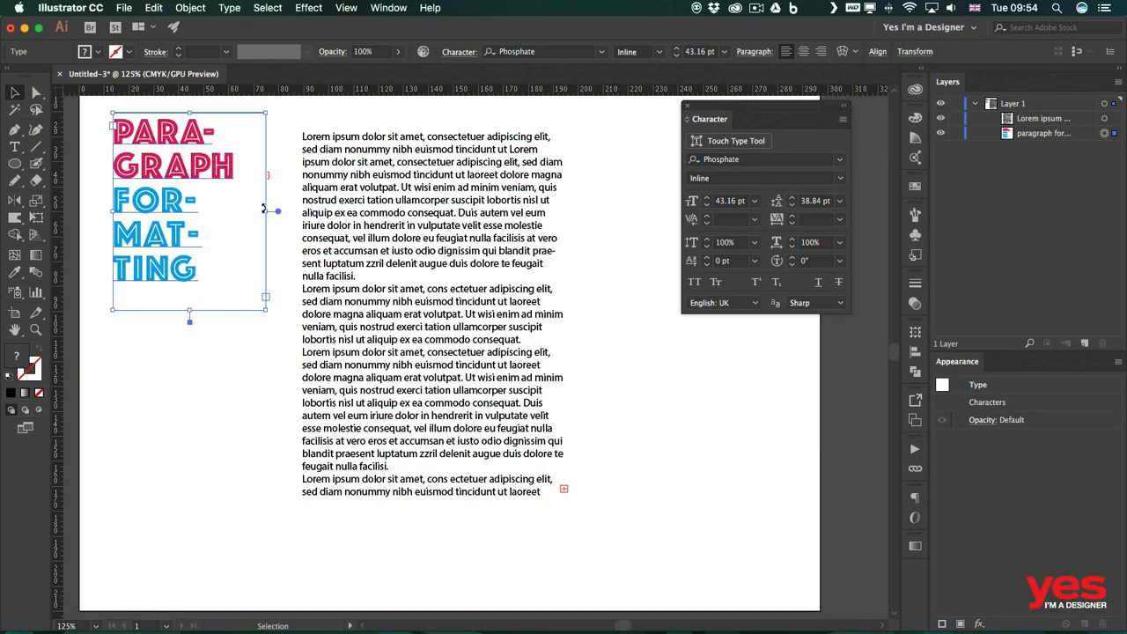
pyautogui.moveTo(264, 208); pyautogui.dragTo(280, 210)
pyautogui.click(285, 327)
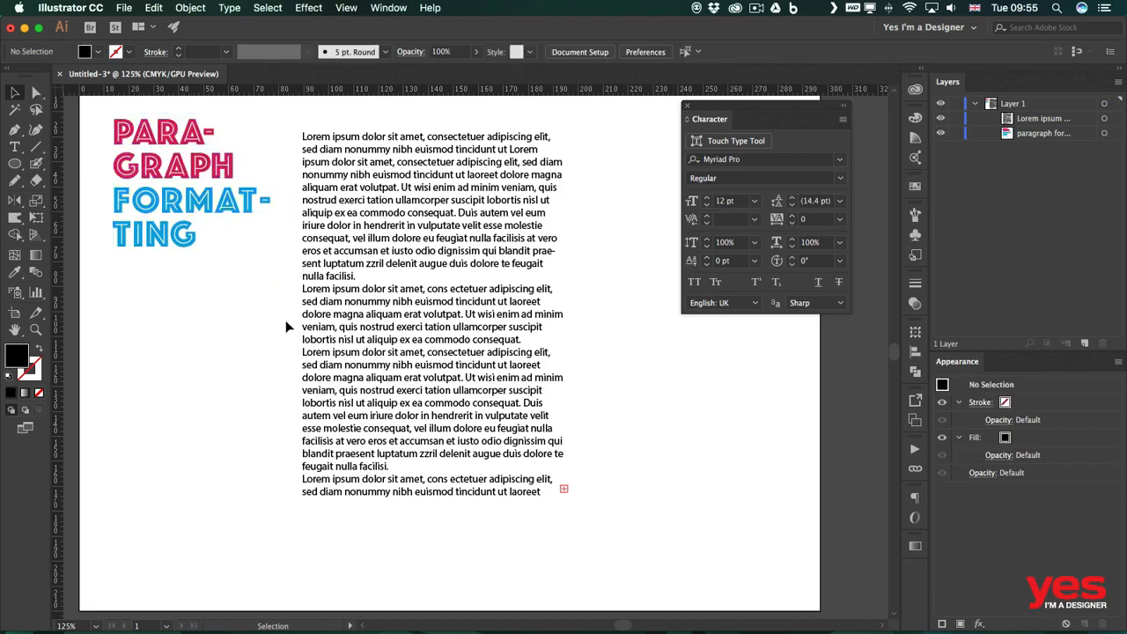
pyautogui.click(184, 193)
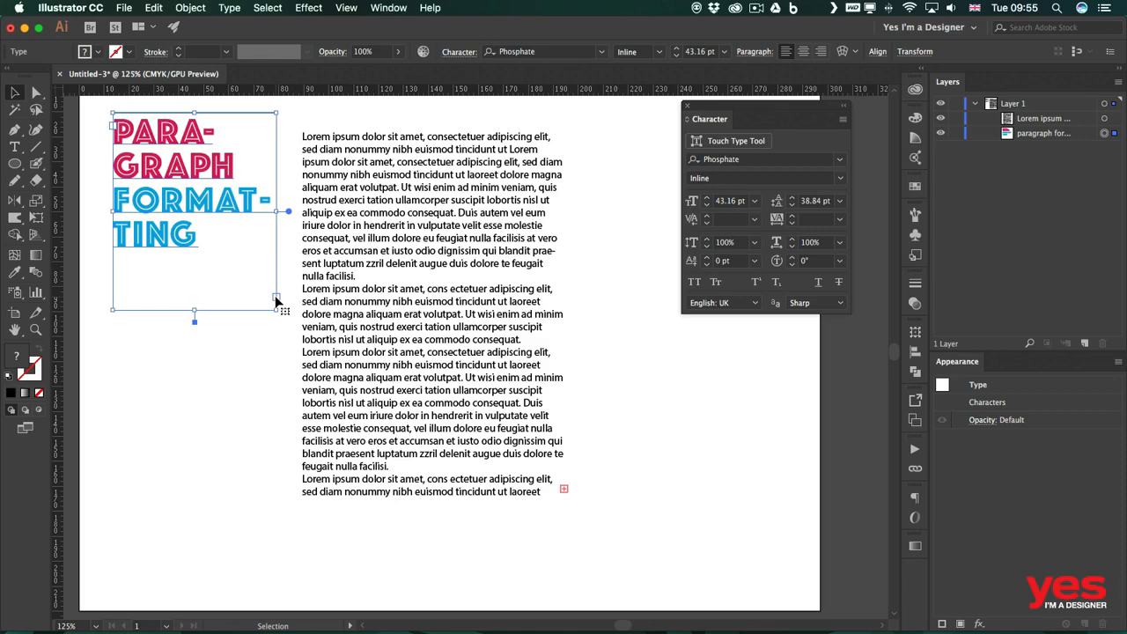
# Resize the body text frame into a shorter, narrow column and place it right beside the heading
pyautogui.click(532, 318)
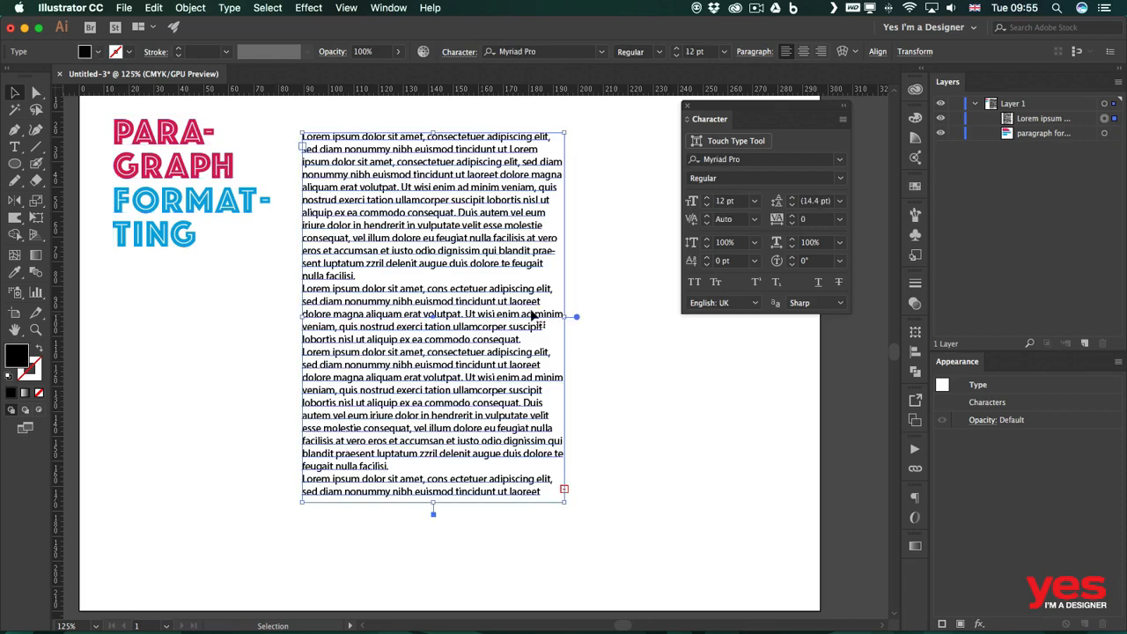
pyautogui.moveTo(567, 315); pyautogui.dragTo(665, 315)
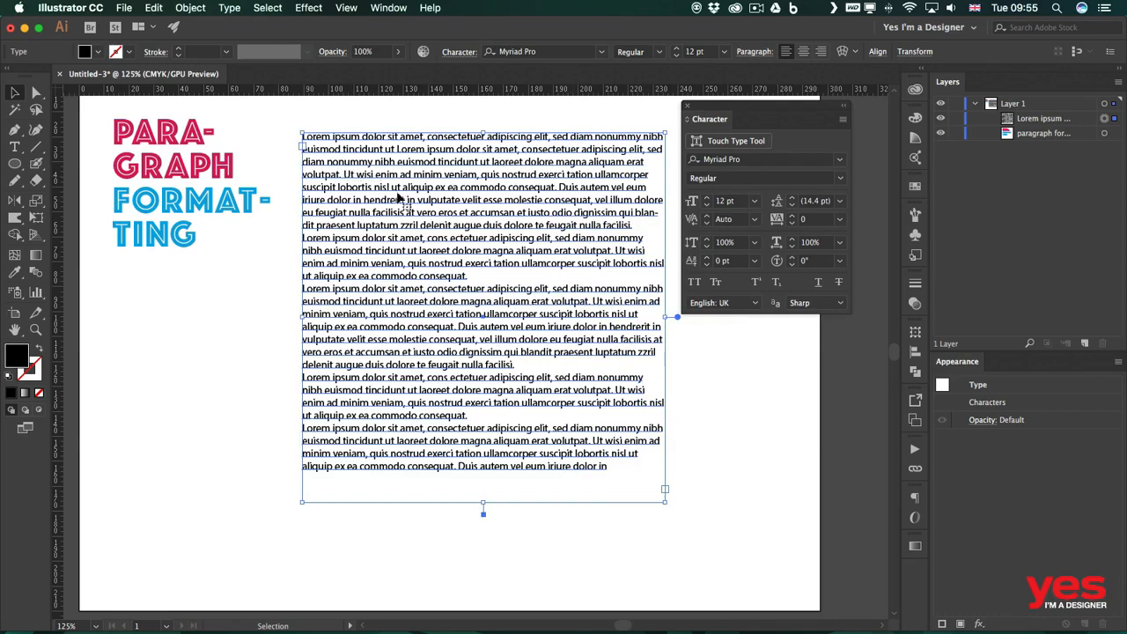
pyautogui.moveTo(398, 207); pyautogui.dragTo(379, 214)
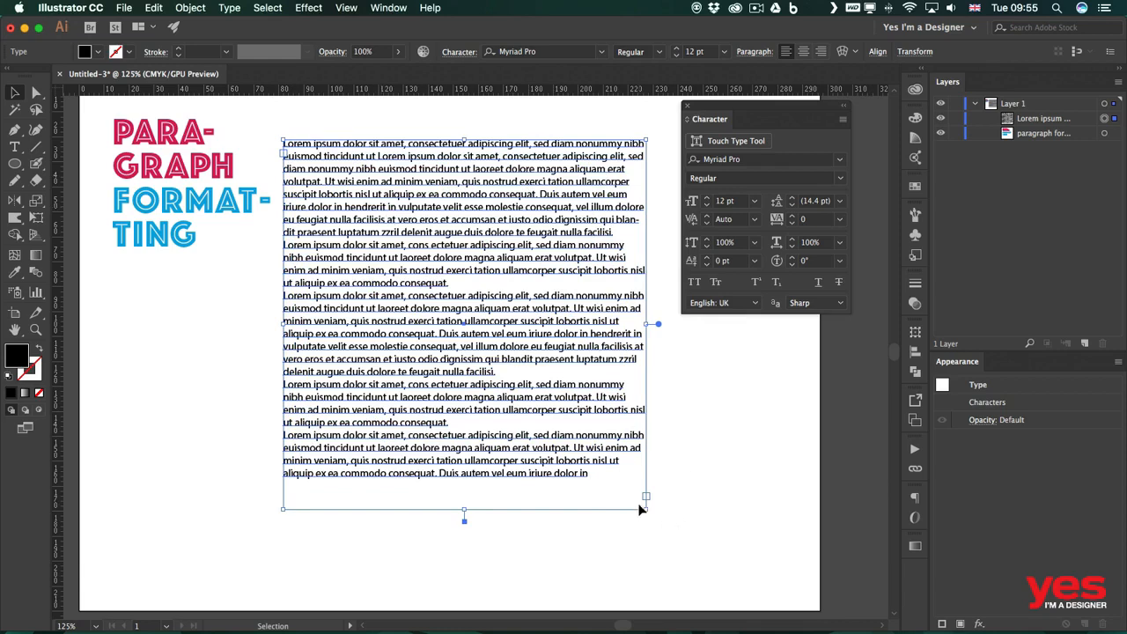
pyautogui.moveTo(642, 508); pyautogui.dragTo(468, 393)
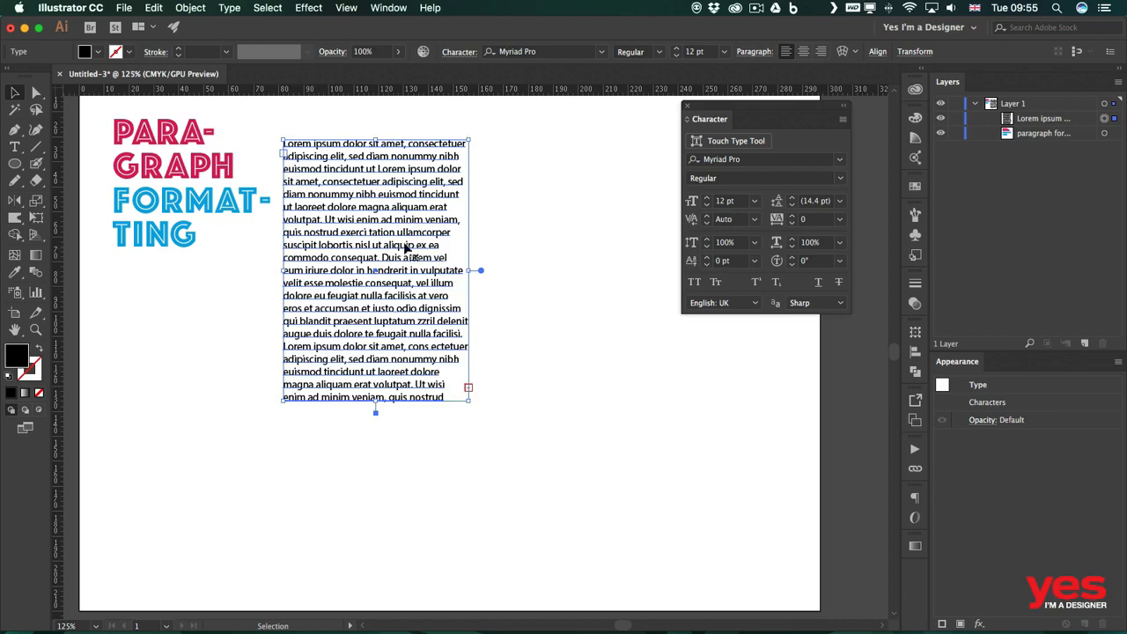
pyautogui.moveTo(403, 246); pyautogui.dragTo(390, 225)
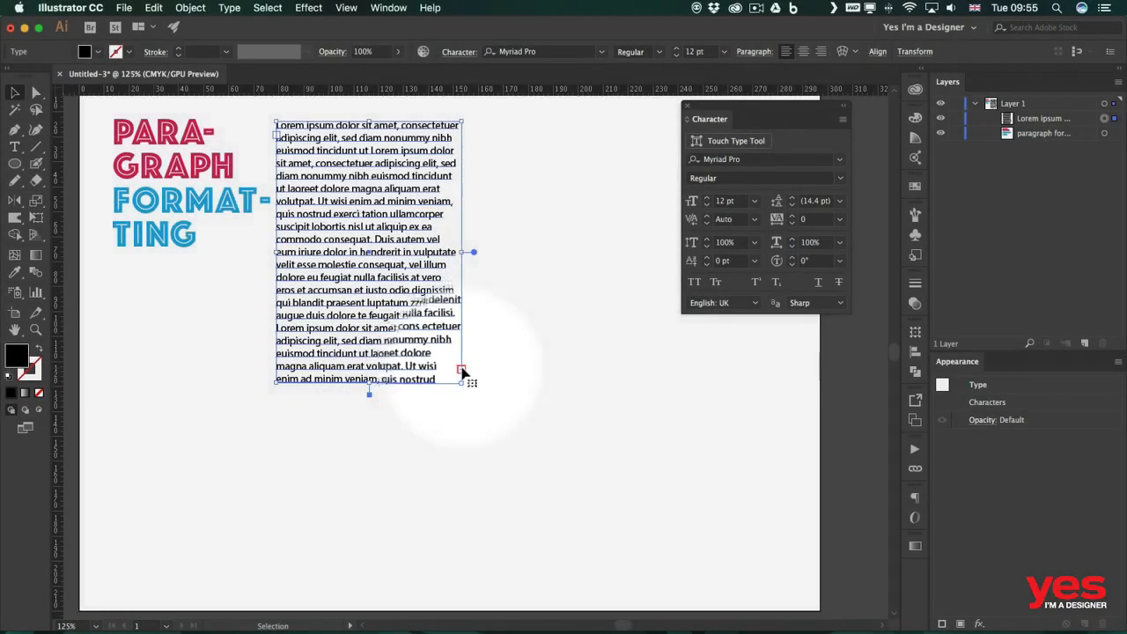
# Thread the body column's overflow text into a new frame to its right, and lengthen that frame to fit the remaining text
pyautogui.click(461, 369)
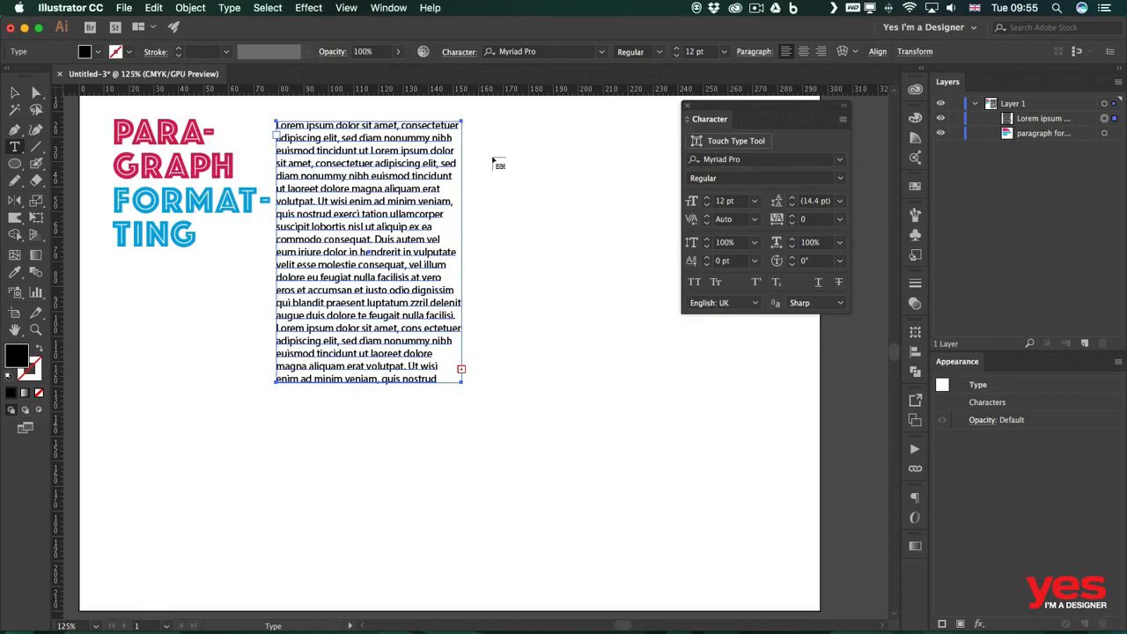
pyautogui.moveTo(490, 150); pyautogui.dragTo(701, 459)
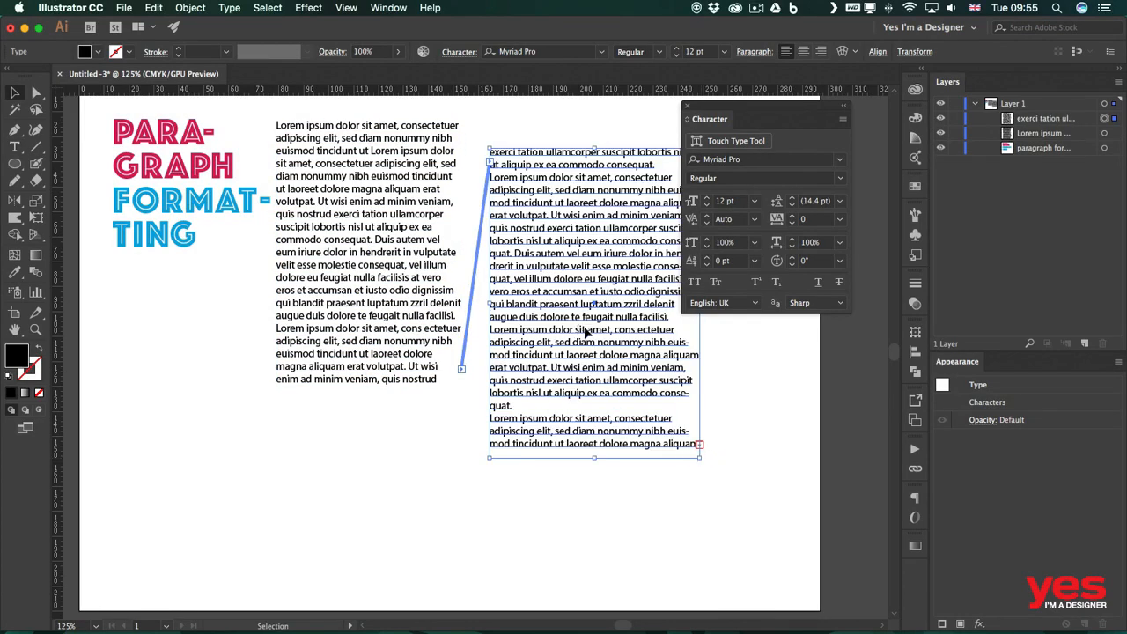
pyautogui.moveTo(739, 101); pyautogui.dragTo(802, 95)
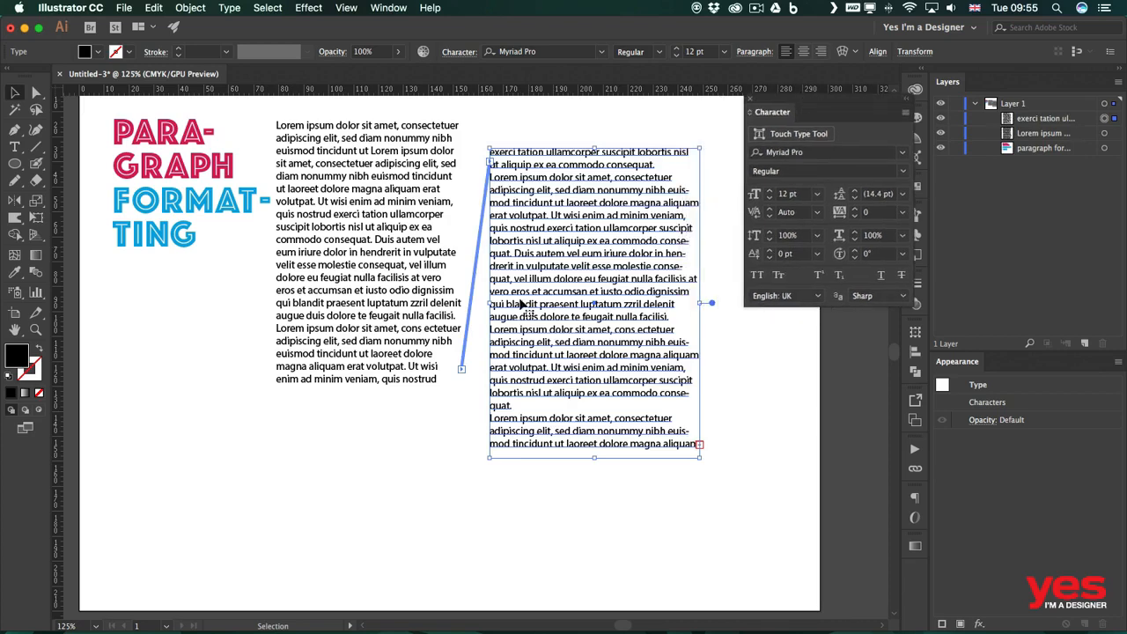
pyautogui.moveTo(539, 292); pyautogui.dragTo(561, 279)
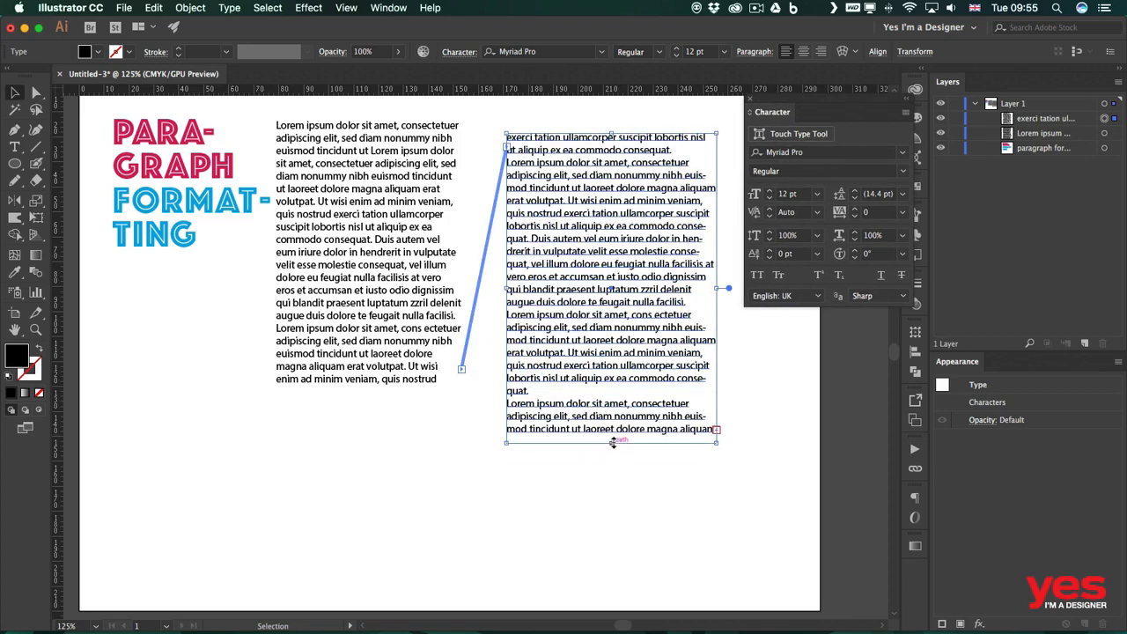
pyautogui.moveTo(612, 443); pyautogui.dragTo(611, 500)
# Lower and lengthen the first body column, and shift the threaded second column down and further right
pyautogui.click(299, 349)
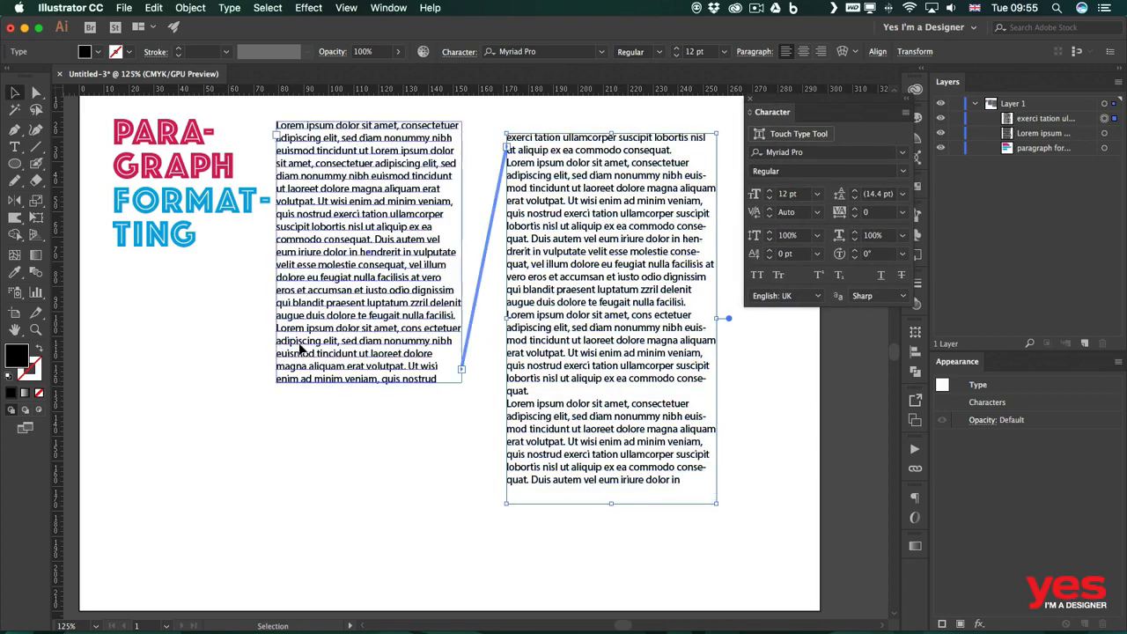
pyautogui.moveTo(299, 349); pyautogui.dragTo(299, 383)
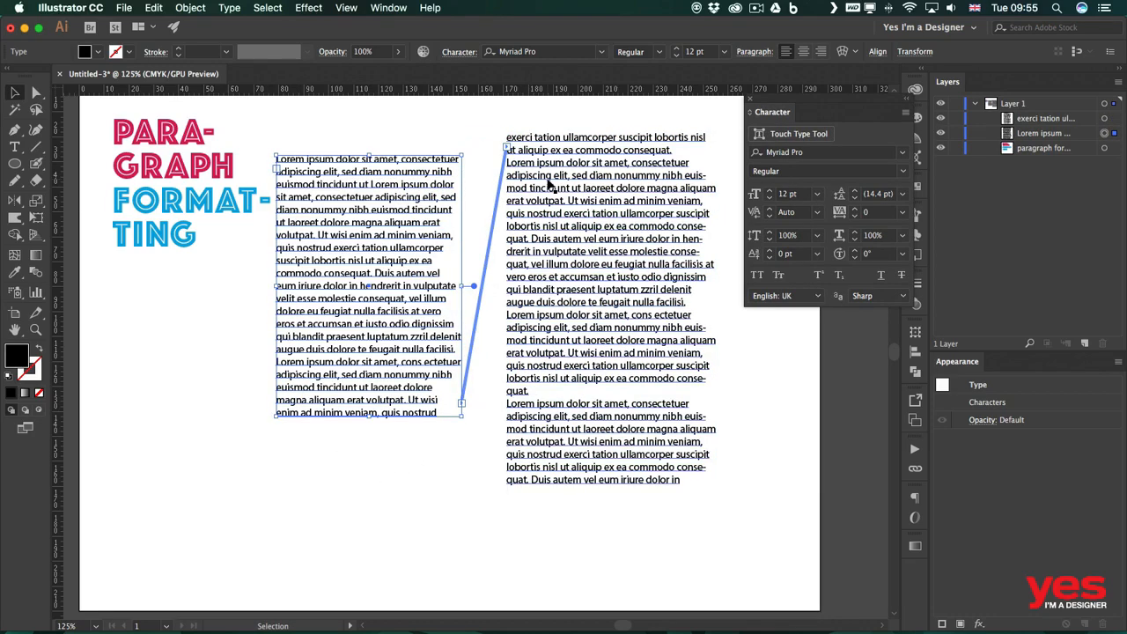
pyautogui.moveTo(367, 420); pyautogui.dragTo(372, 485)
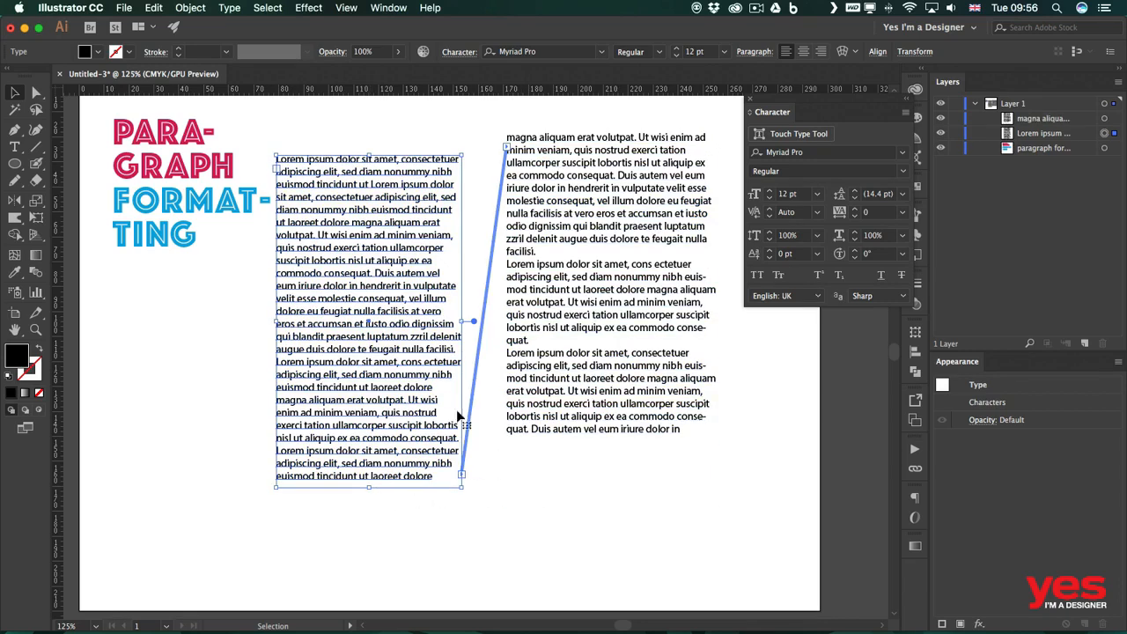
pyautogui.moveTo(577, 224); pyautogui.dragTo(597, 255)
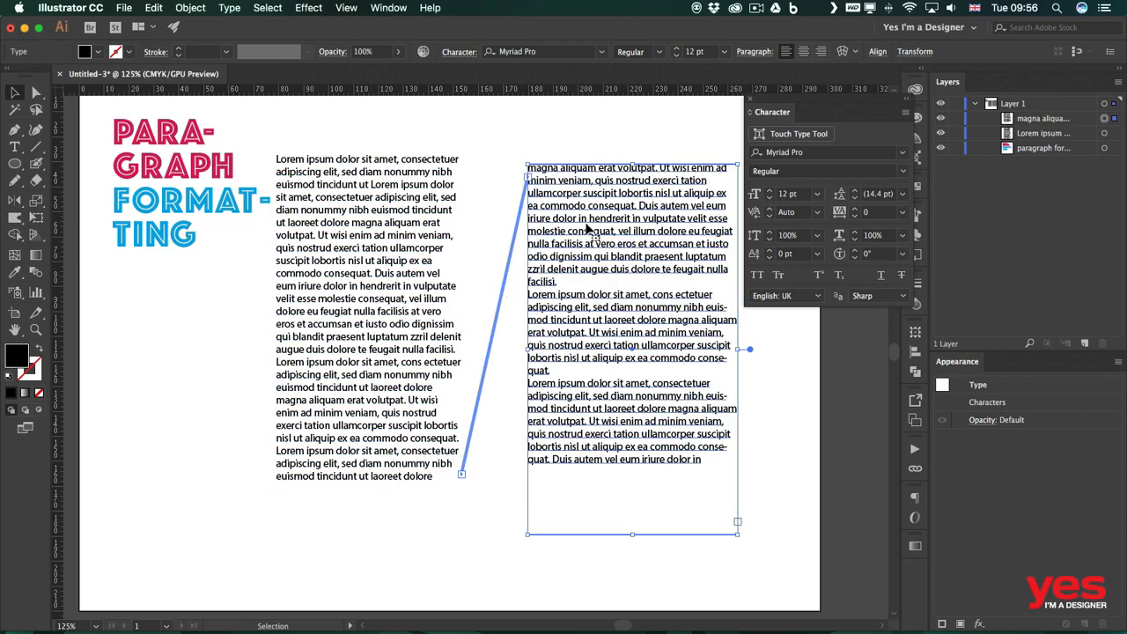
# Delete the threaded second column, and widen the remaining body frame to hold all its text, placing it level with the heading
pyautogui.press('Delete')
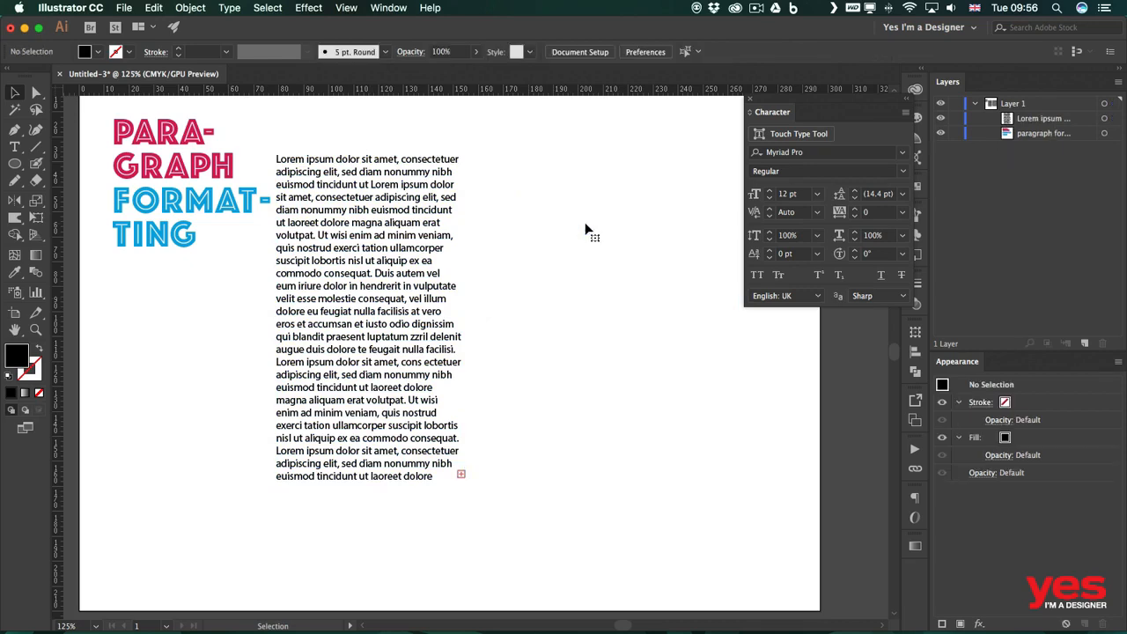
pyautogui.click(405, 261)
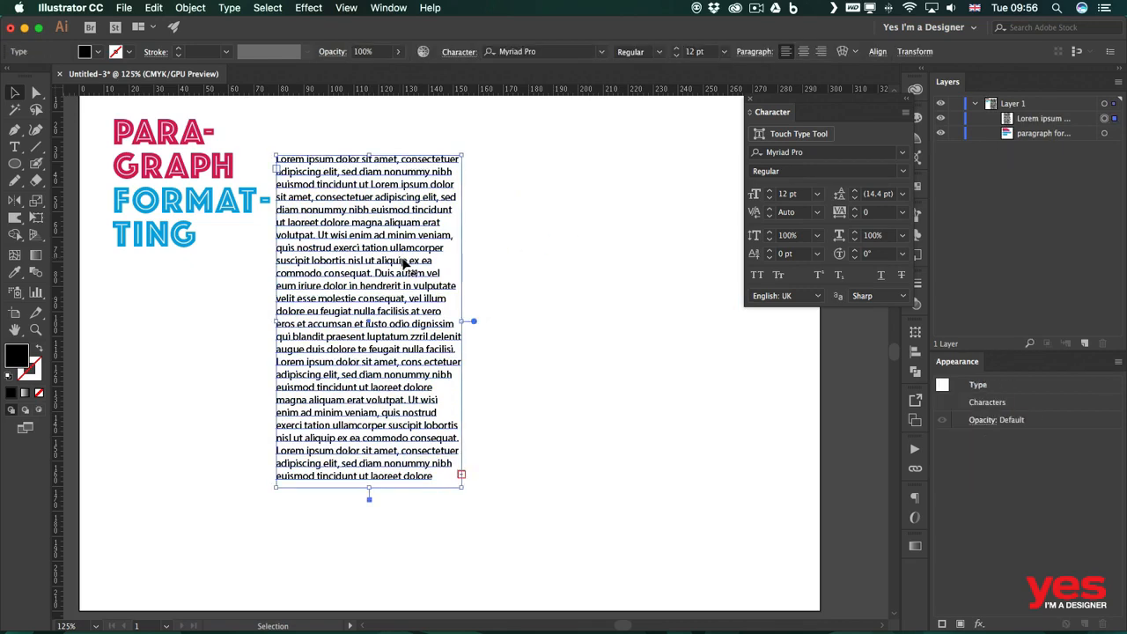
pyautogui.moveTo(461, 321); pyautogui.dragTo(685, 320)
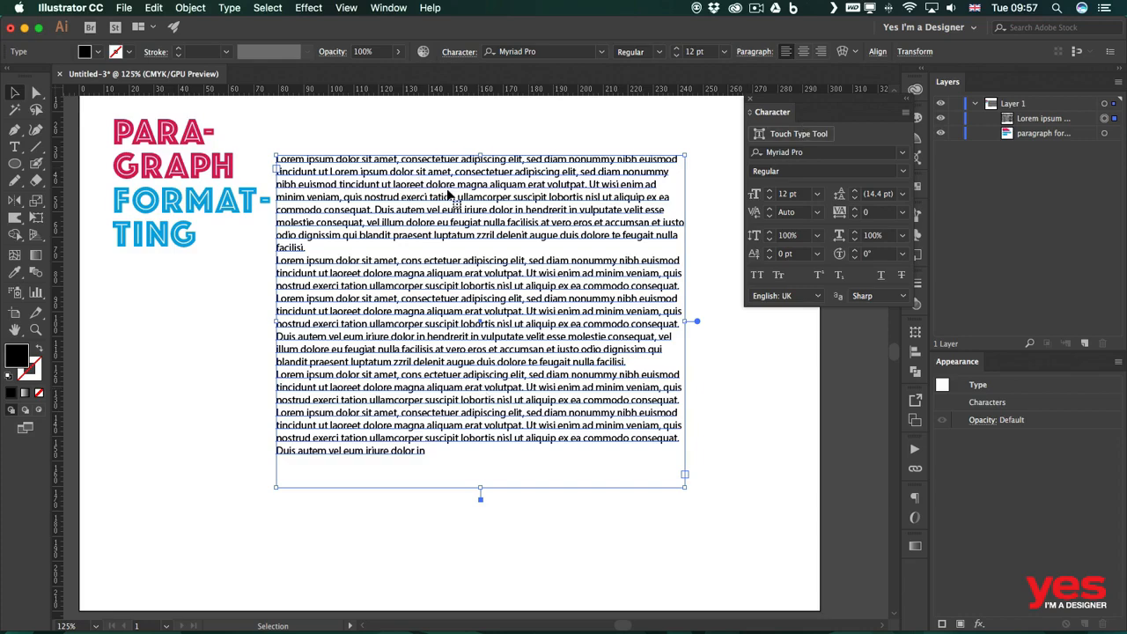
pyautogui.moveTo(450, 197); pyautogui.dragTo(453, 164)
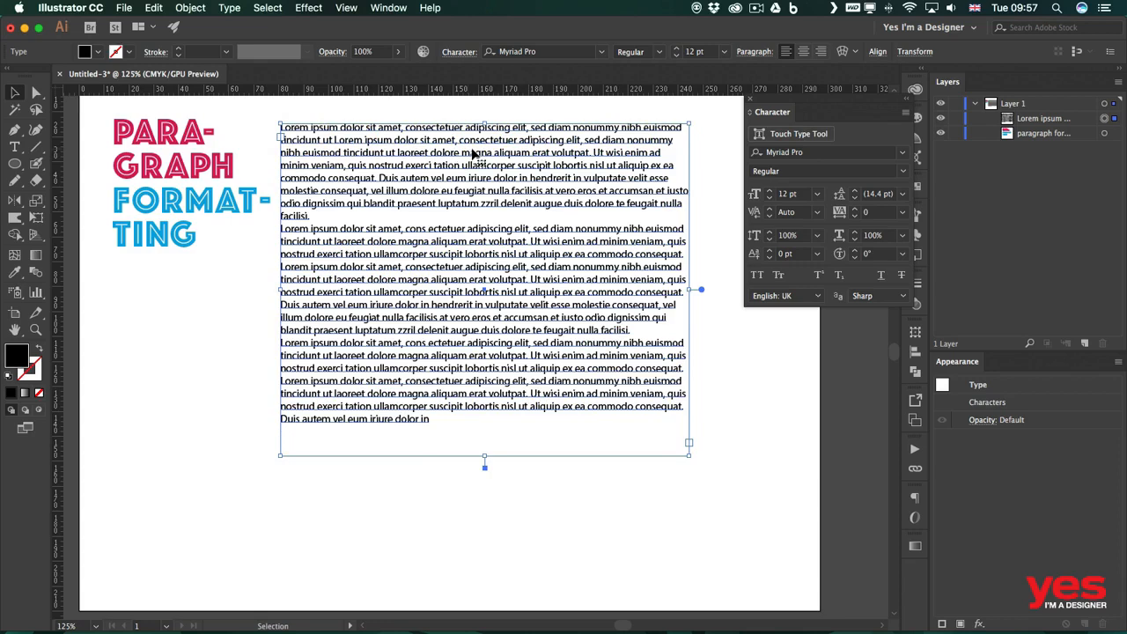
# Show the Paragraph panel and place it as a floating panel below the Character panel
pyautogui.click(754, 51)
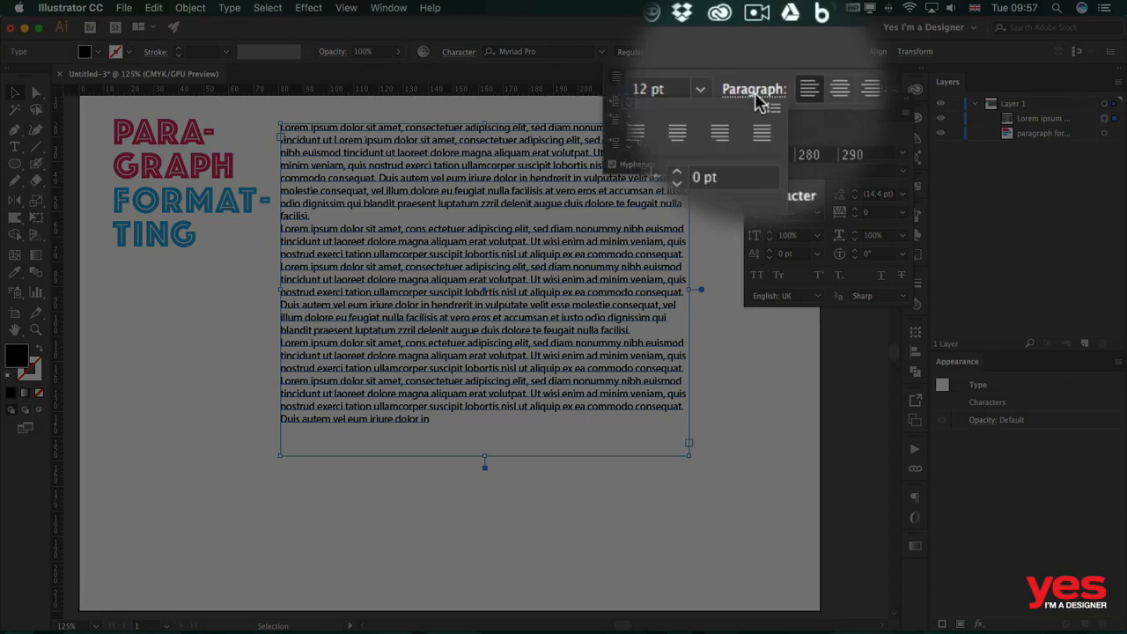
pyautogui.click(756, 94)
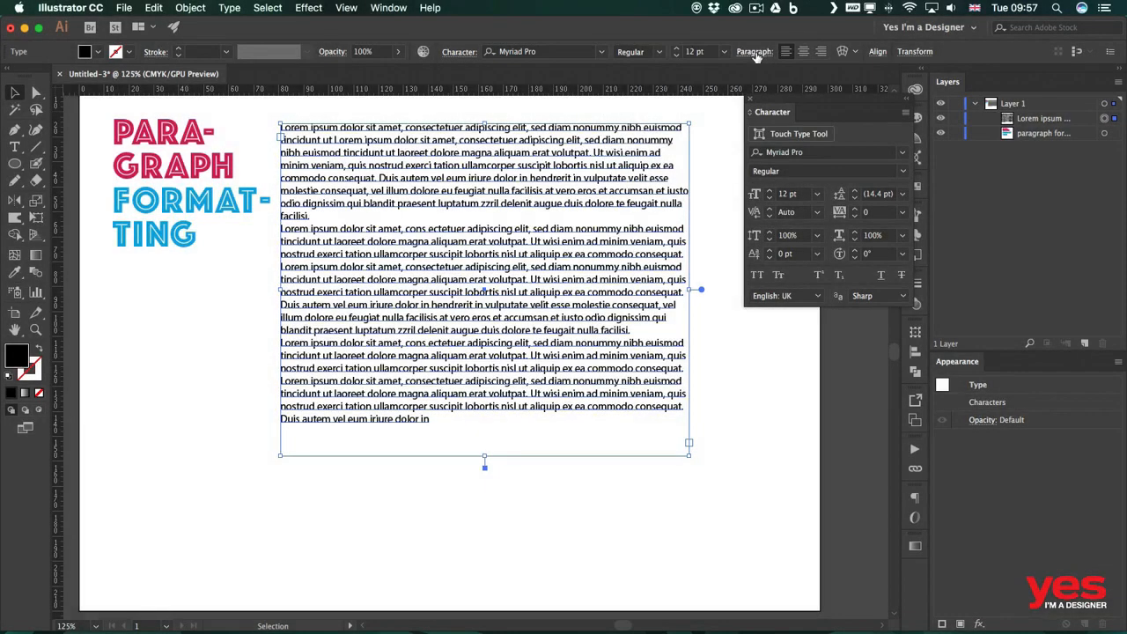
pyautogui.click(381, 7)
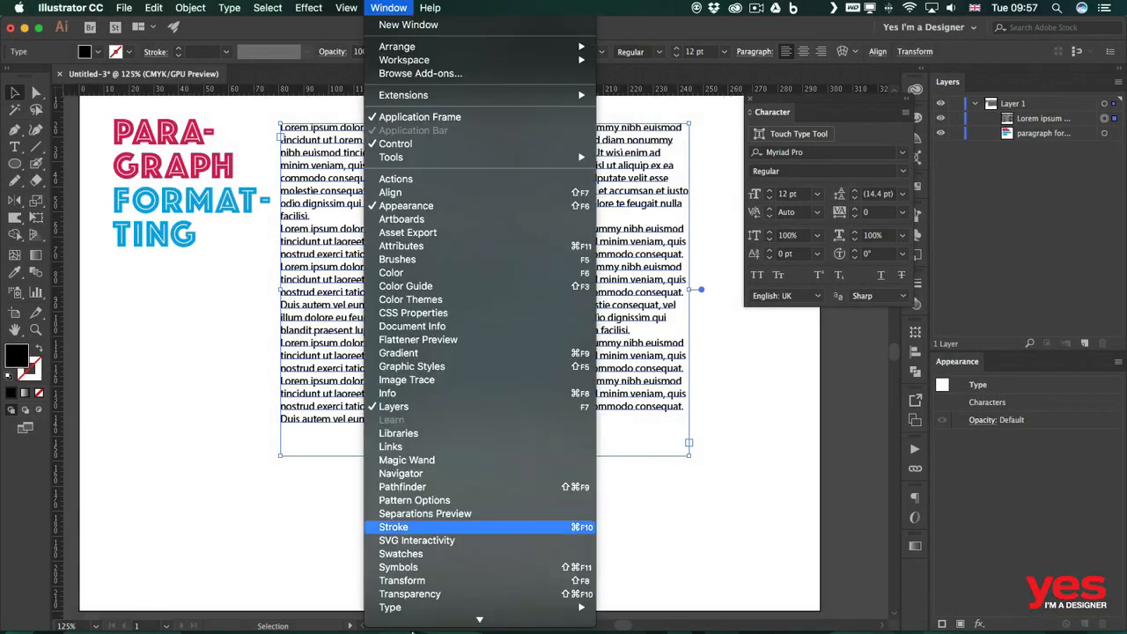
pyautogui.scroll(-3, 442, 523)
pyautogui.moveTo(442, 523)
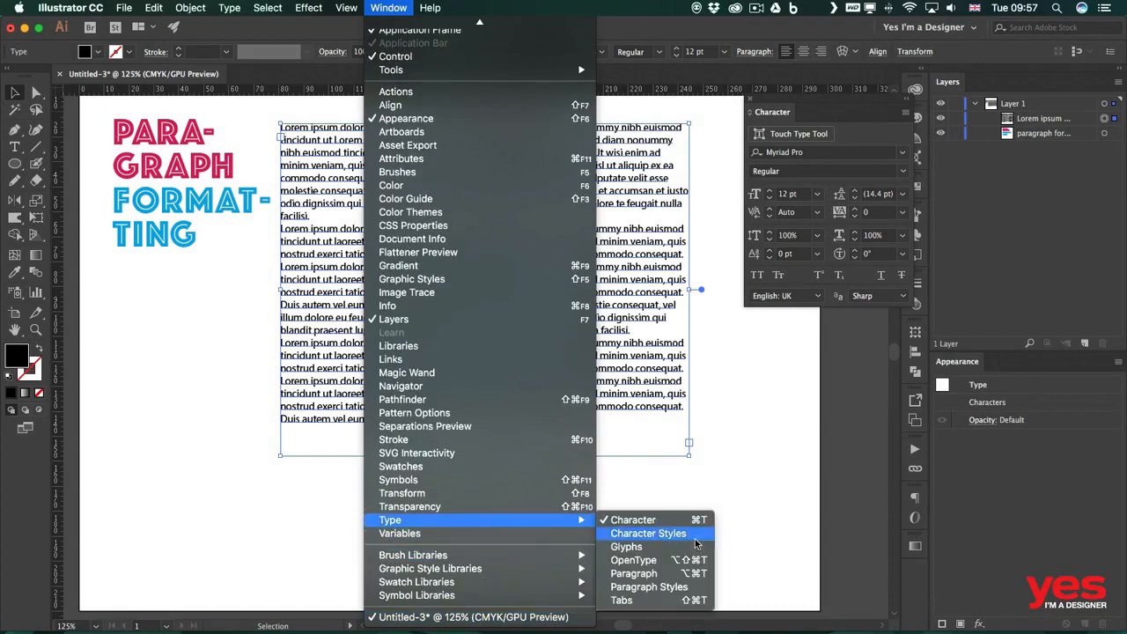
pyautogui.click(652, 573)
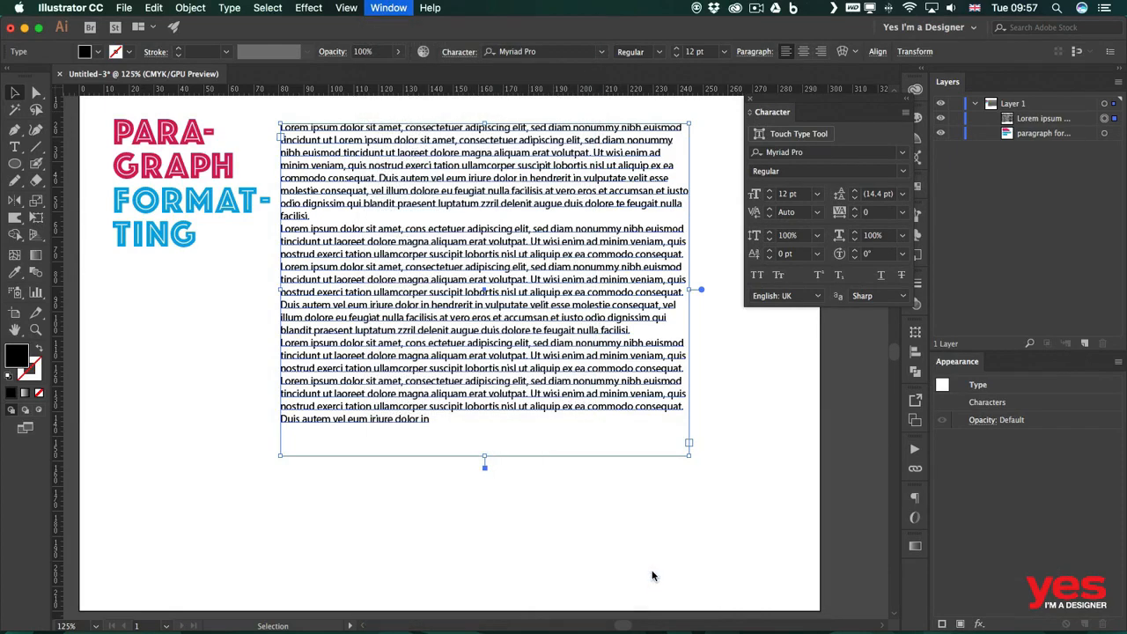
pyautogui.moveTo(768, 493); pyautogui.dragTo(751, 343)
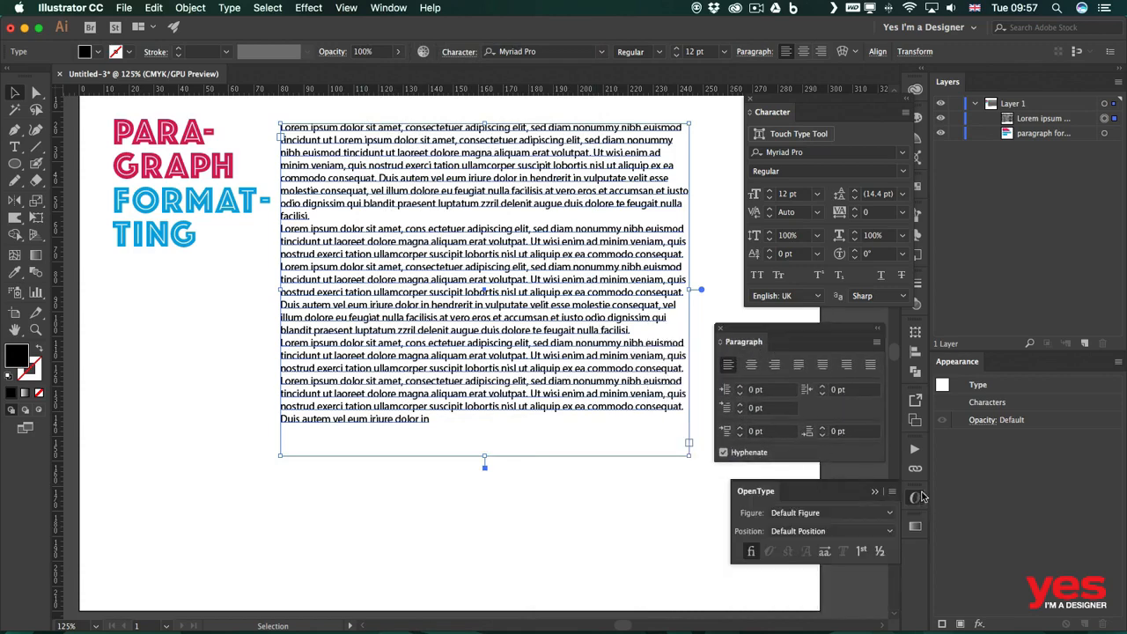
# Check the Paragraph panel's additional options, and arrange the Character and Paragraph panels close together beside the body text
pyautogui.click(876, 342)
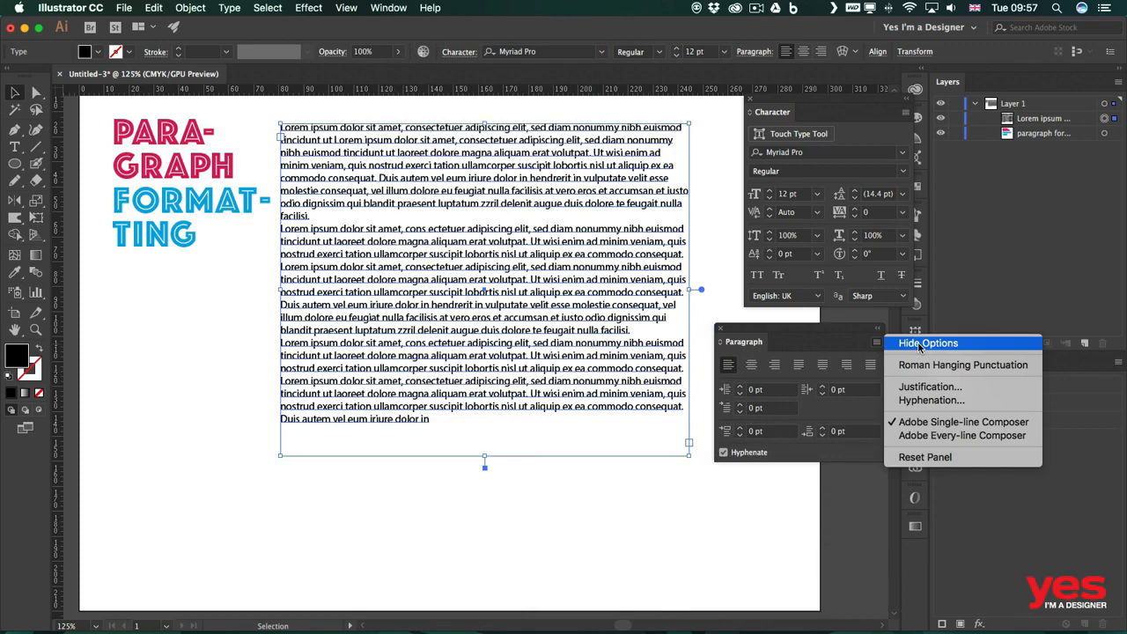
pyautogui.click(858, 346)
pyautogui.moveTo(796, 327); pyautogui.dragTo(798, 318)
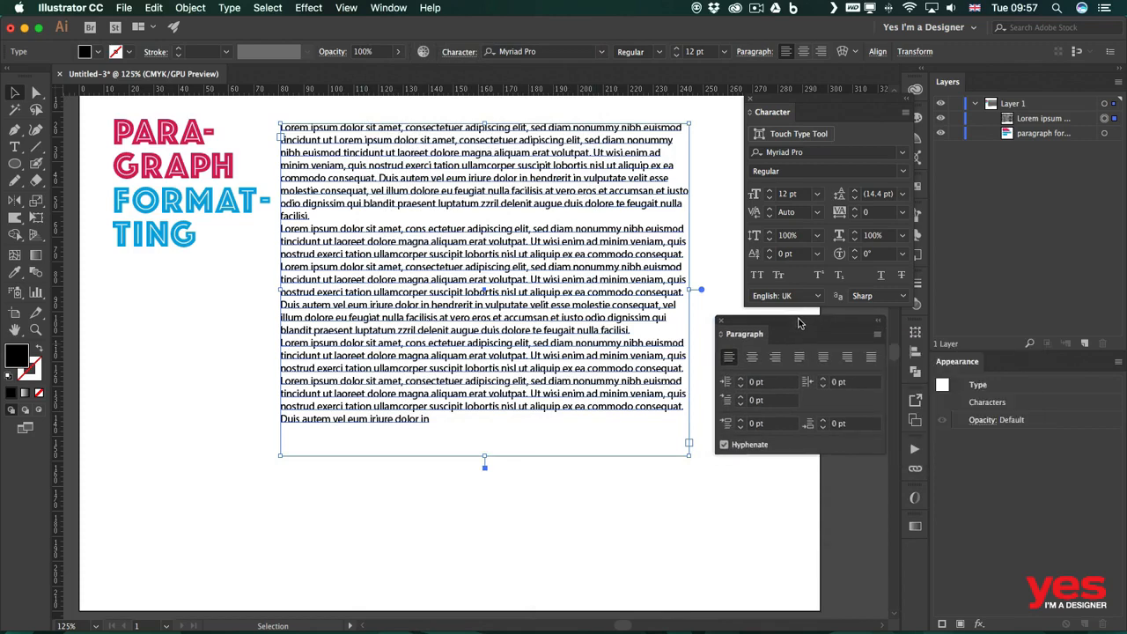
pyautogui.moveTo(782, 112); pyautogui.dragTo(764, 103)
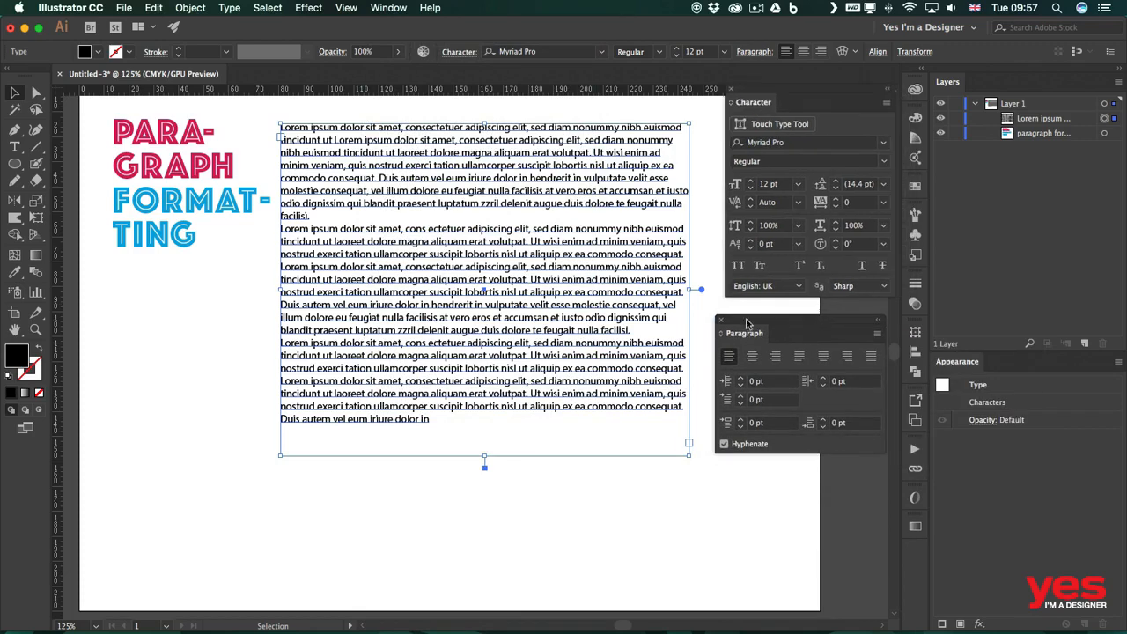
pyautogui.moveTo(755, 319); pyautogui.dragTo(755, 303)
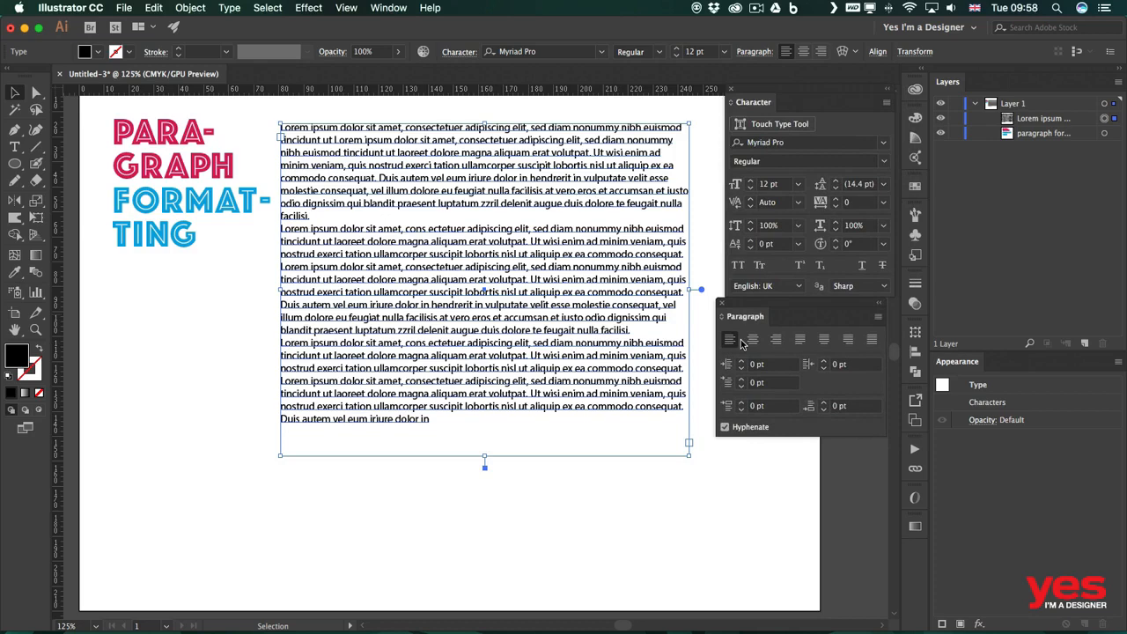
# Try center, right, and justified alignments with last line left, centered, right and all lines justified on the body text
pyautogui.click(753, 342)
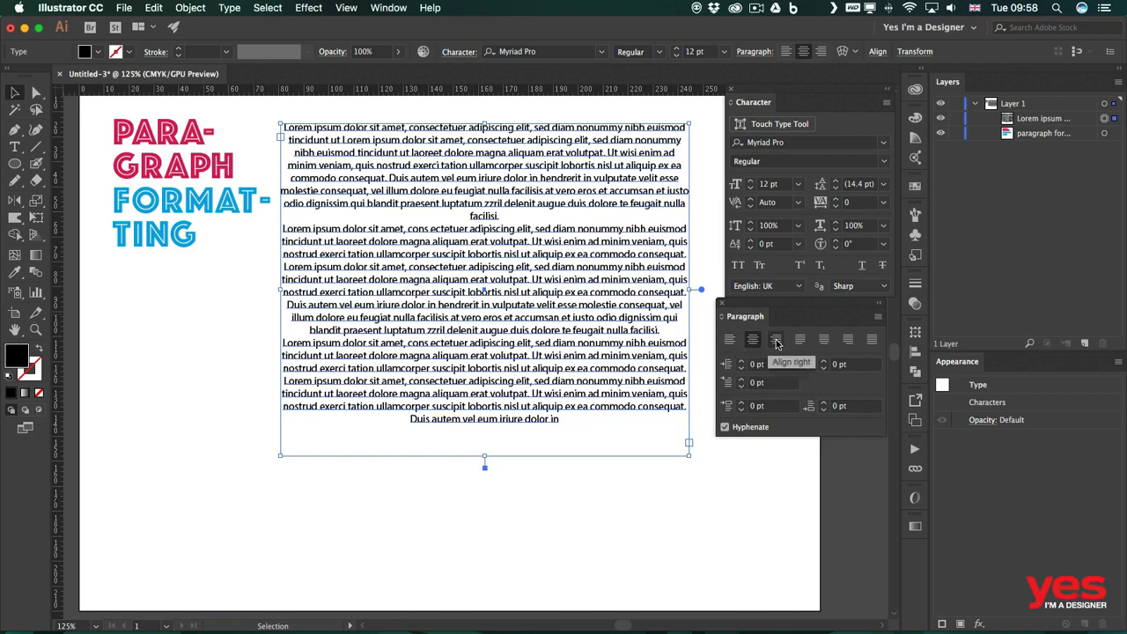
pyautogui.click(776, 342)
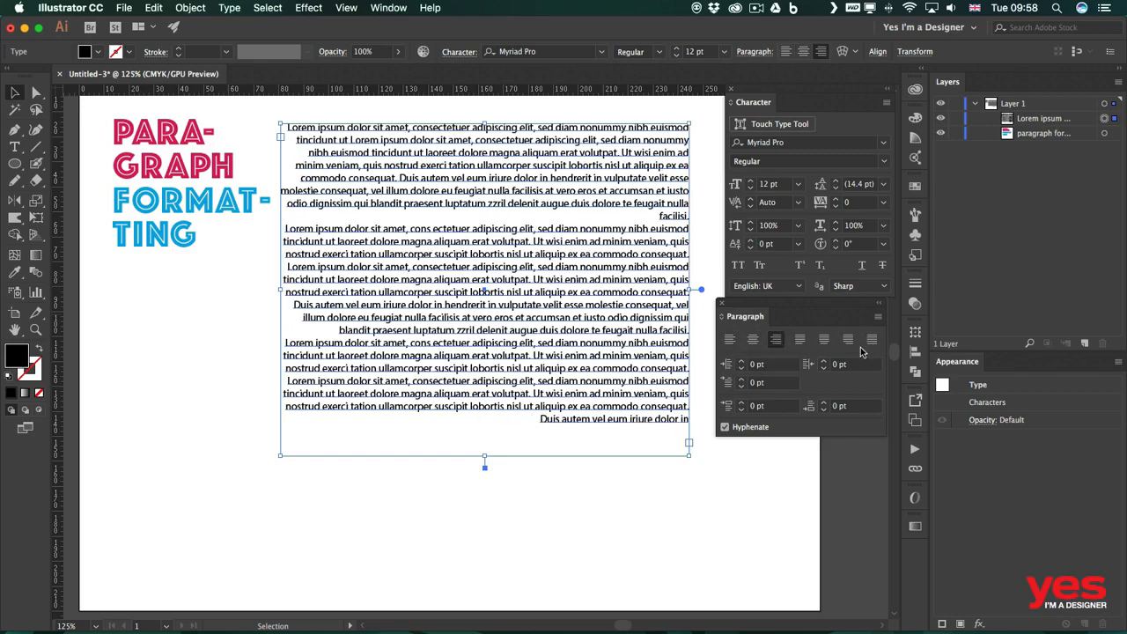
pyautogui.click(803, 343)
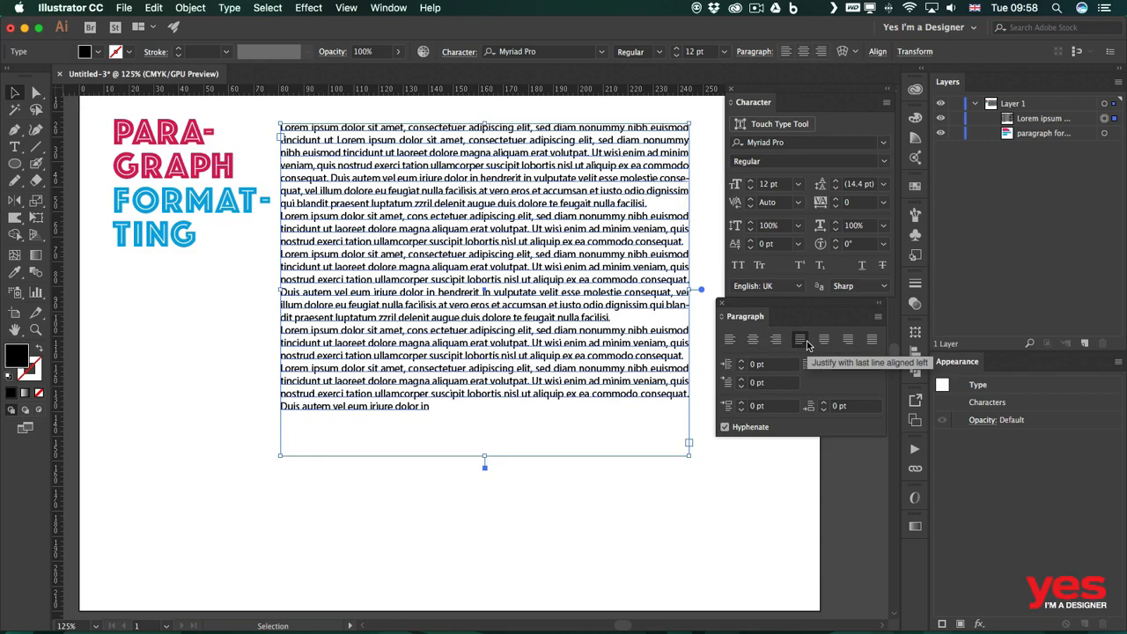
pyautogui.click(824, 341)
pyautogui.click(848, 342)
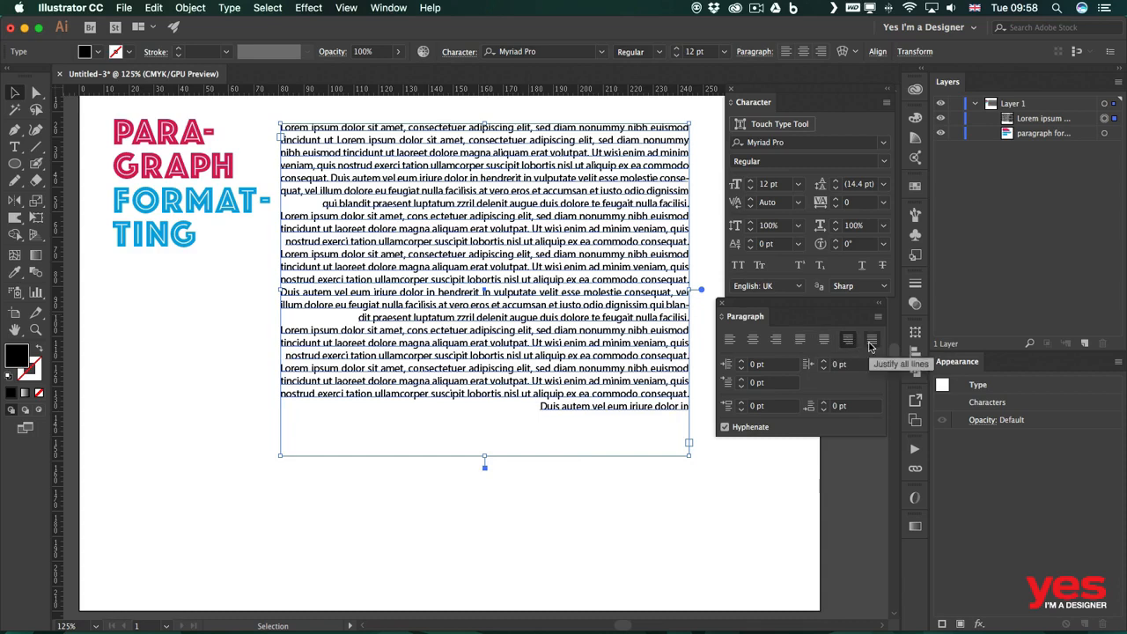
pyautogui.click(872, 344)
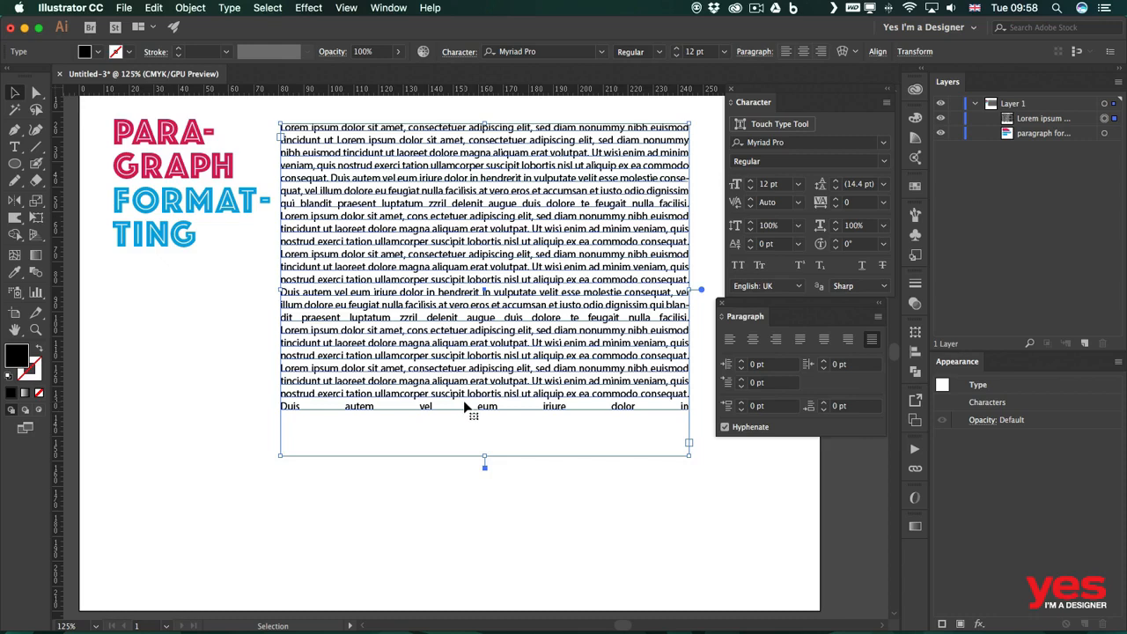
# Justify the body text with the last line aligned left, and reshape its frame into a taller, narrow column
pyautogui.click(801, 341)
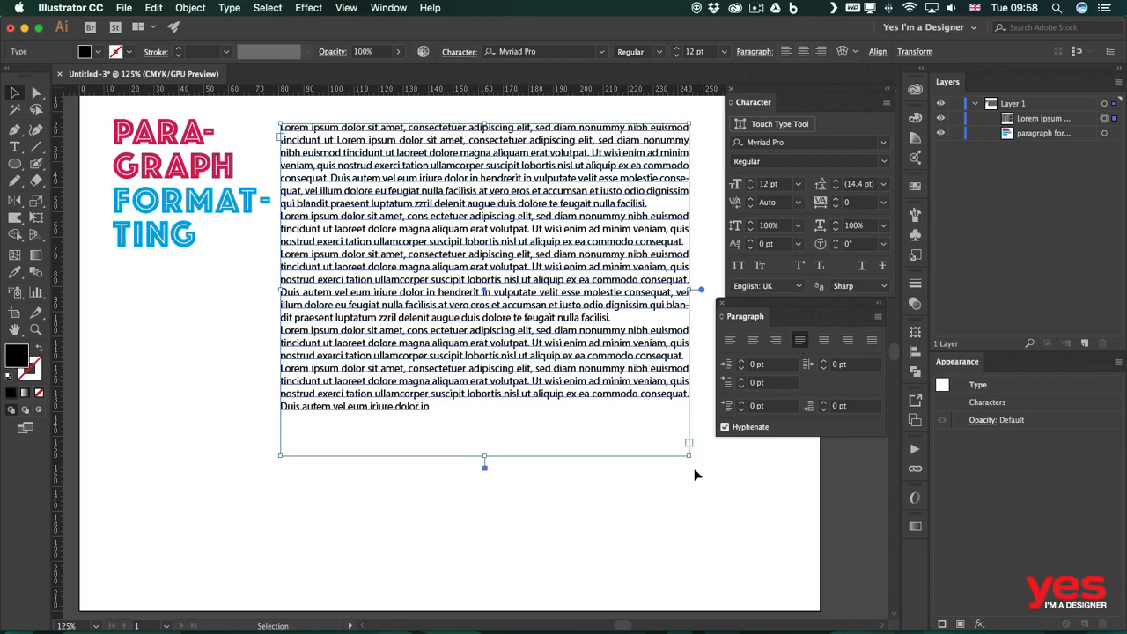
pyautogui.moveTo(689, 449); pyautogui.dragTo(441, 525)
pyautogui.click(513, 221)
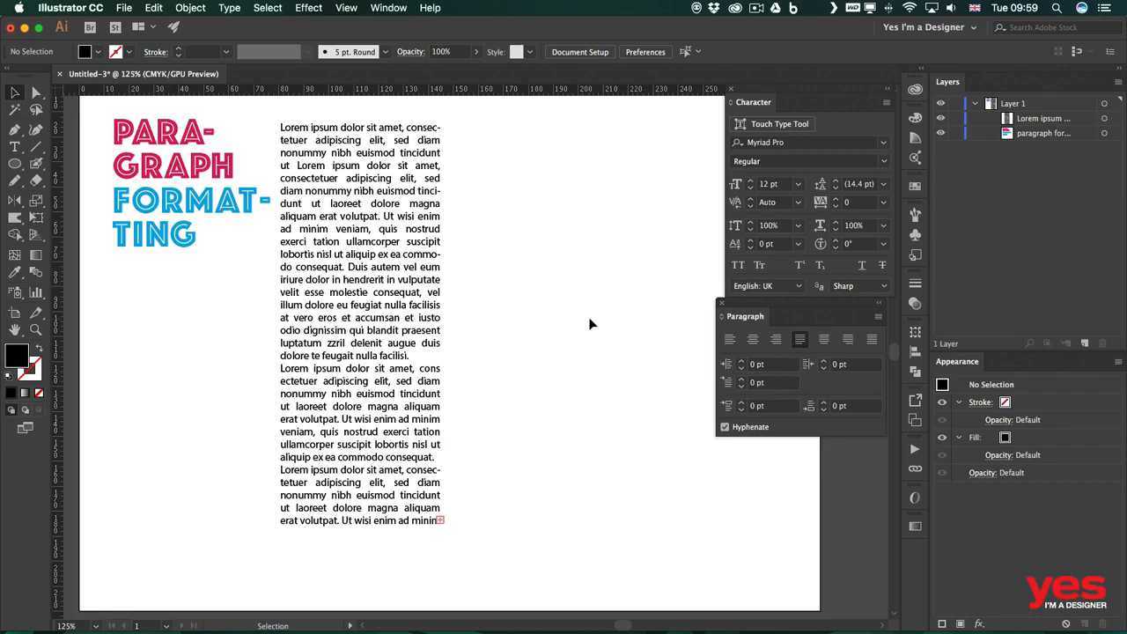
# Move the Paragraph panel beside the body column and turn off hyphenation for its text
pyautogui.click(385, 267)
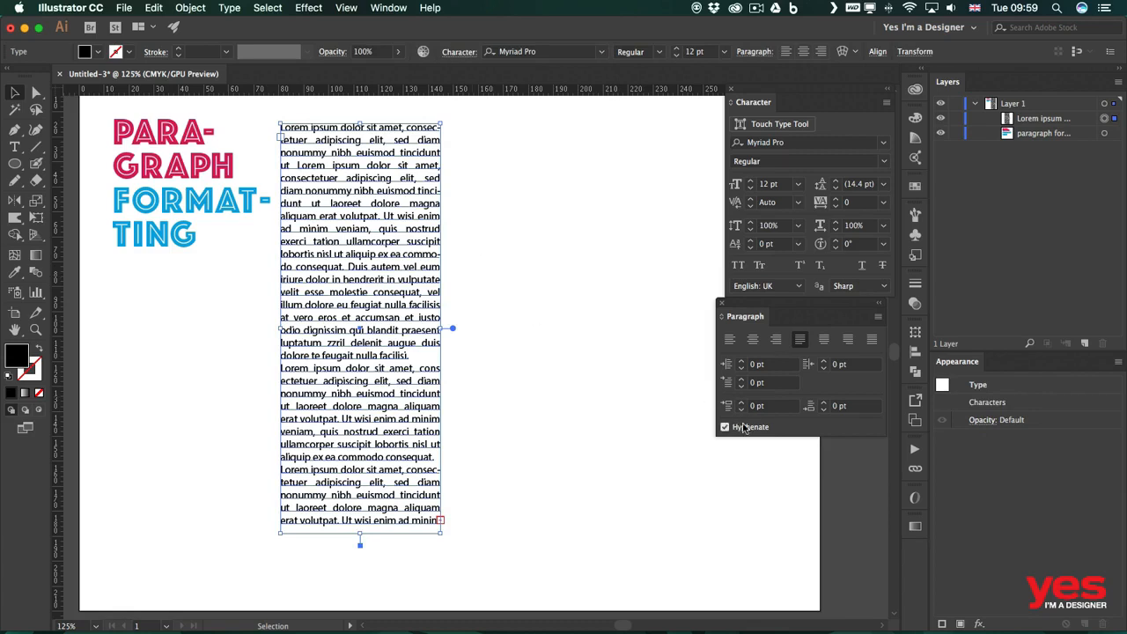
pyautogui.moveTo(766, 307); pyautogui.dragTo(620, 227)
pyautogui.moveTo(575, 163); pyautogui.dragTo(559, 131)
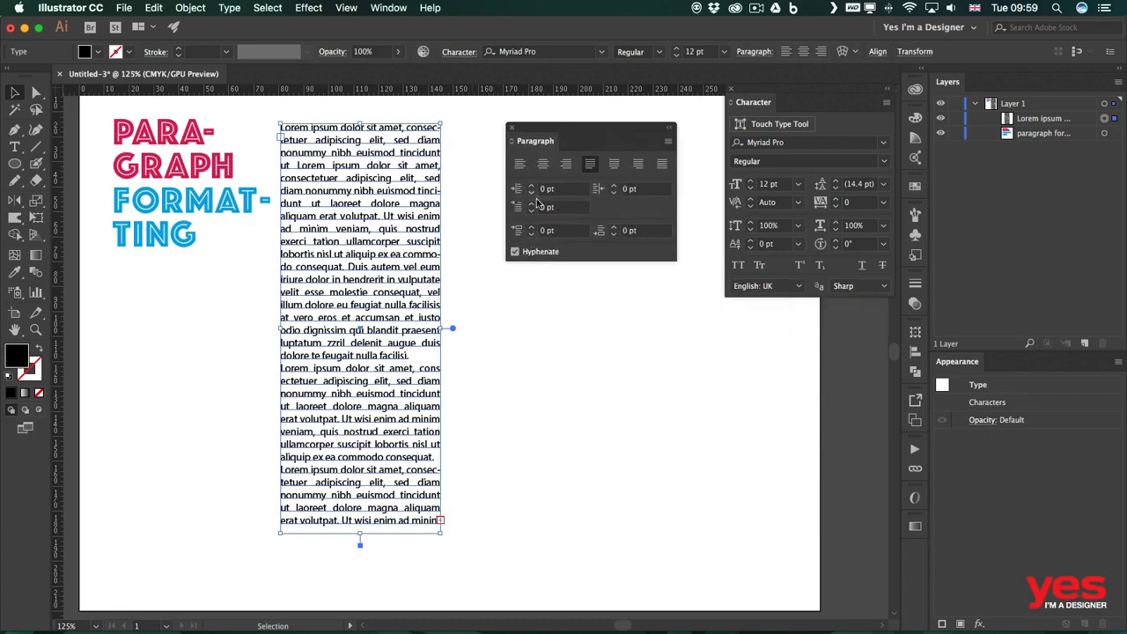
pyautogui.click(515, 253)
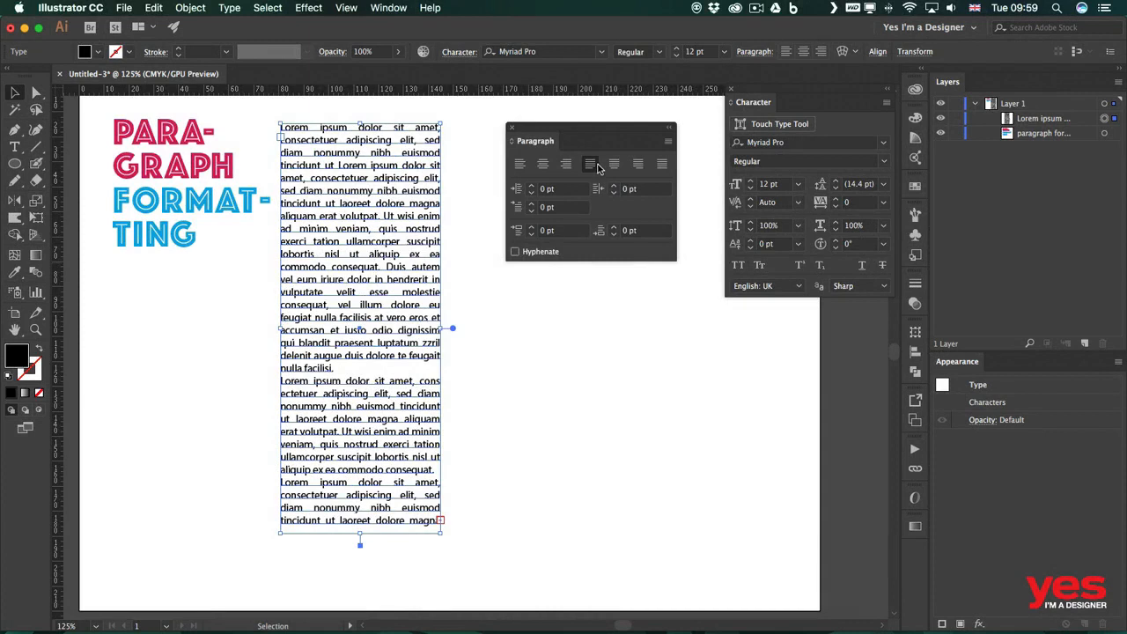
pyautogui.click(476, 211)
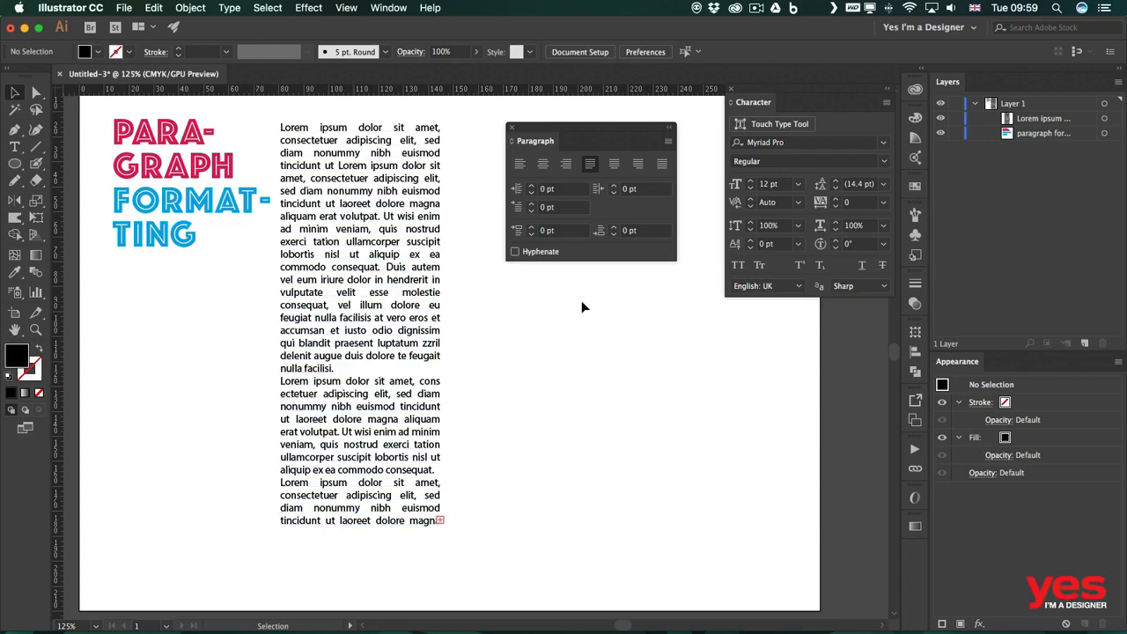
# Turn hyphenation back on for the justified body column and deselect it
pyautogui.click(405, 217)
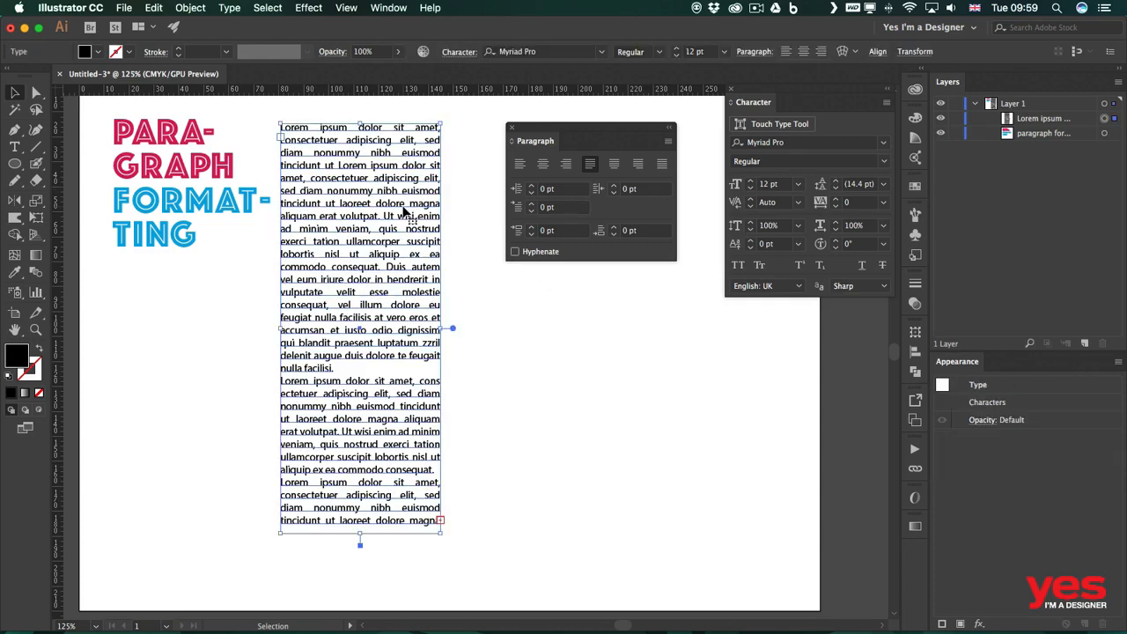
pyautogui.click(516, 252)
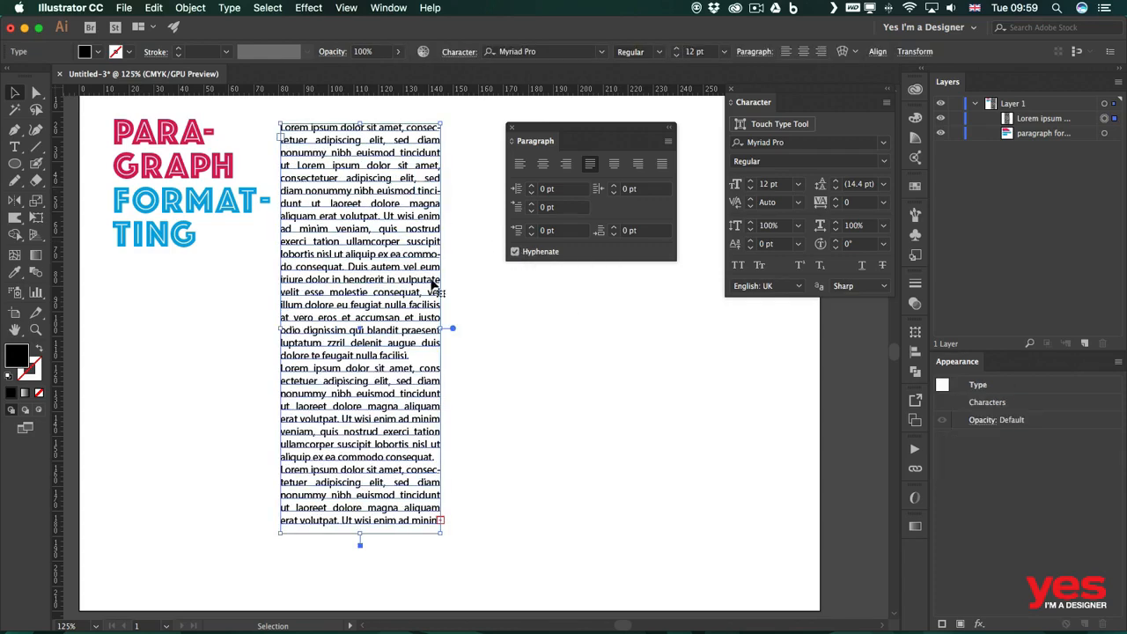
pyautogui.click(463, 321)
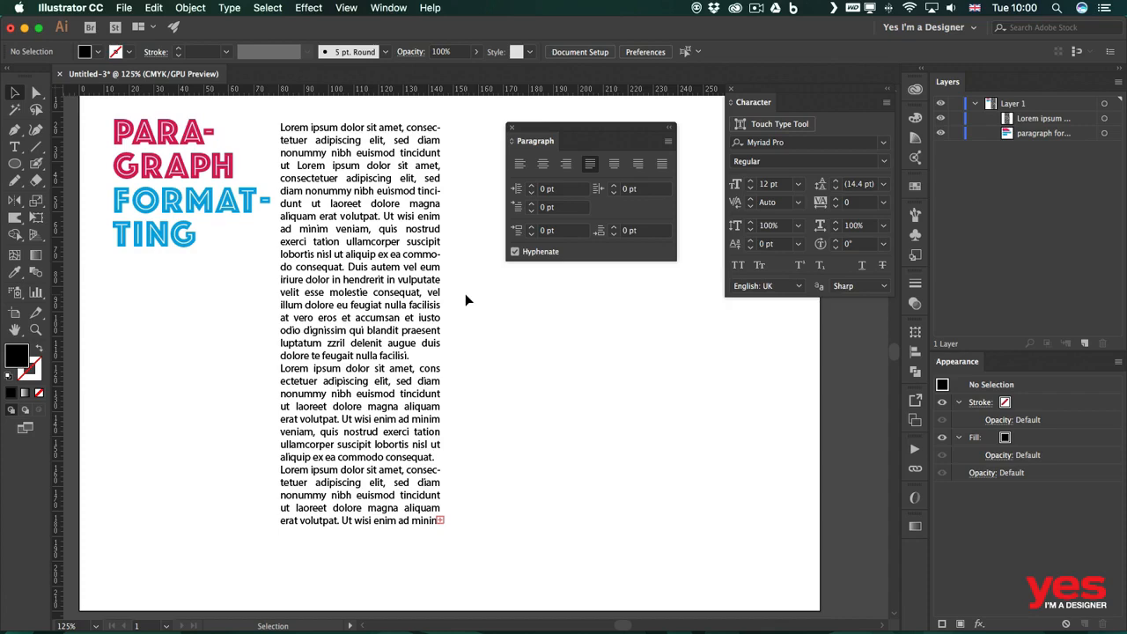
# Left-align the body text with hyphenation off, and widen its column
pyautogui.click(346, 291)
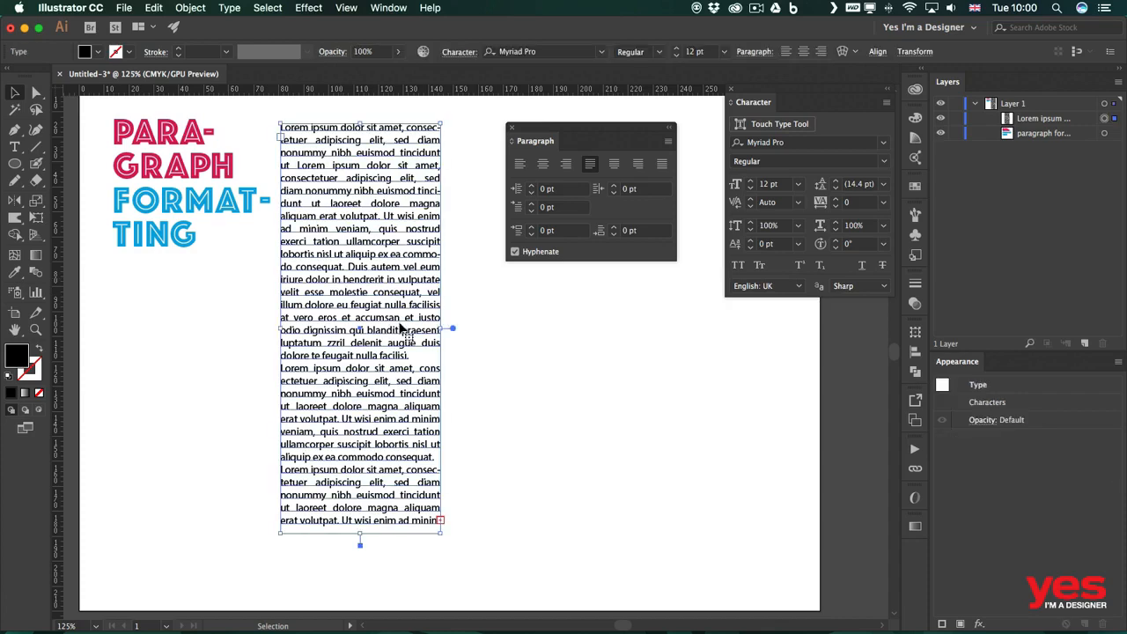
pyautogui.moveTo(443, 326)
pyautogui.mouseDown()
pyautogui.moveTo(476, 326)
pyautogui.moveTo(450, 325)
pyautogui.mouseUp()
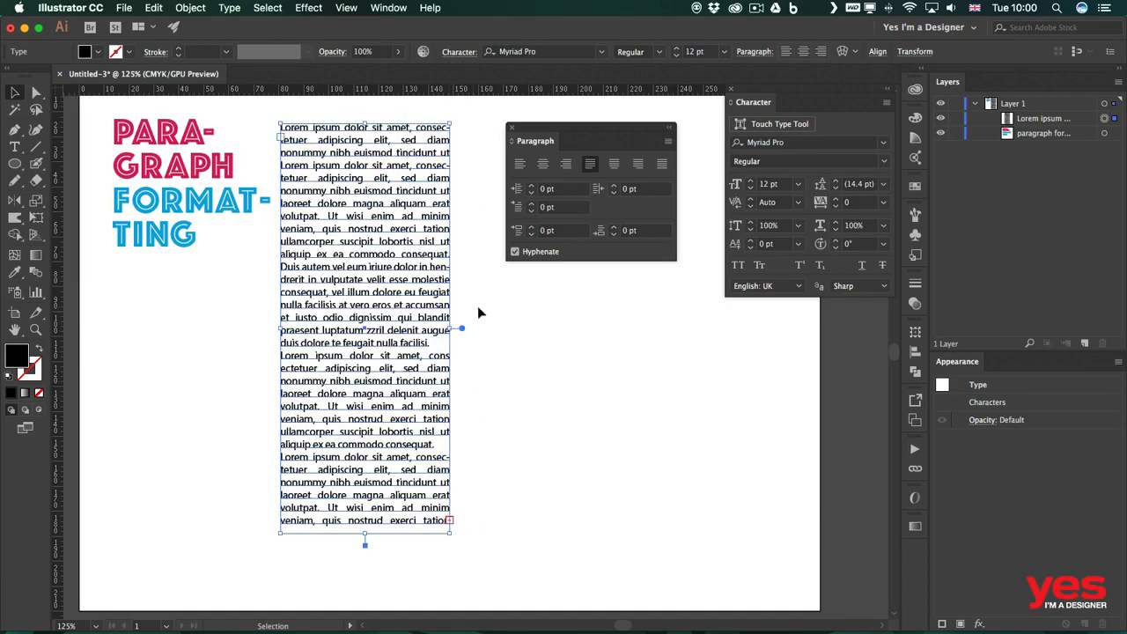
pyautogui.click(518, 164)
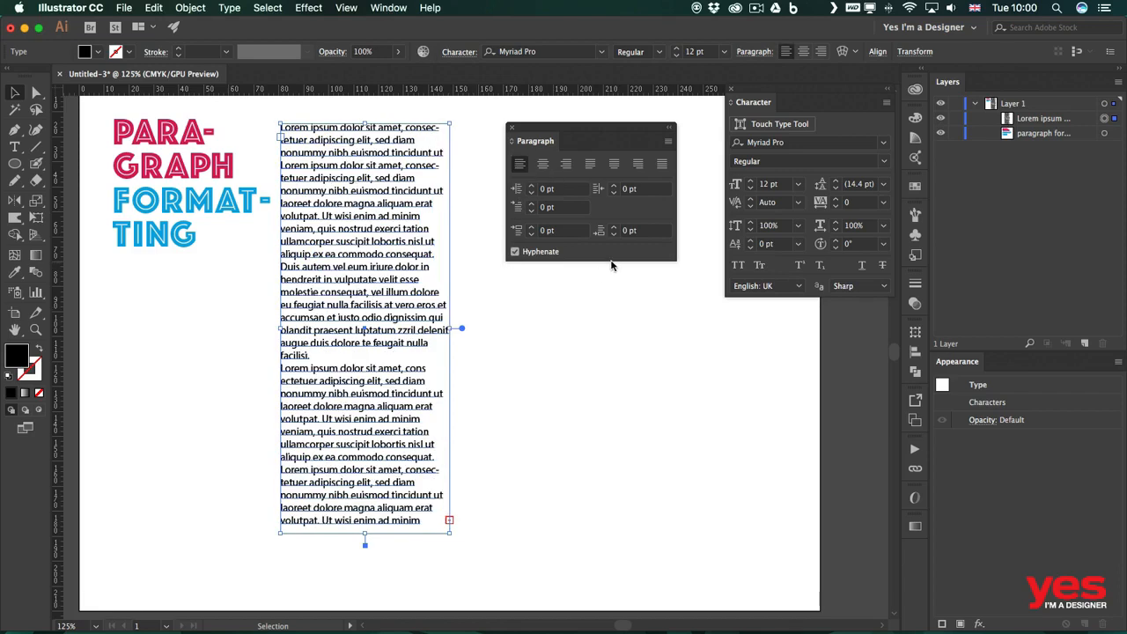
pyautogui.click(516, 252)
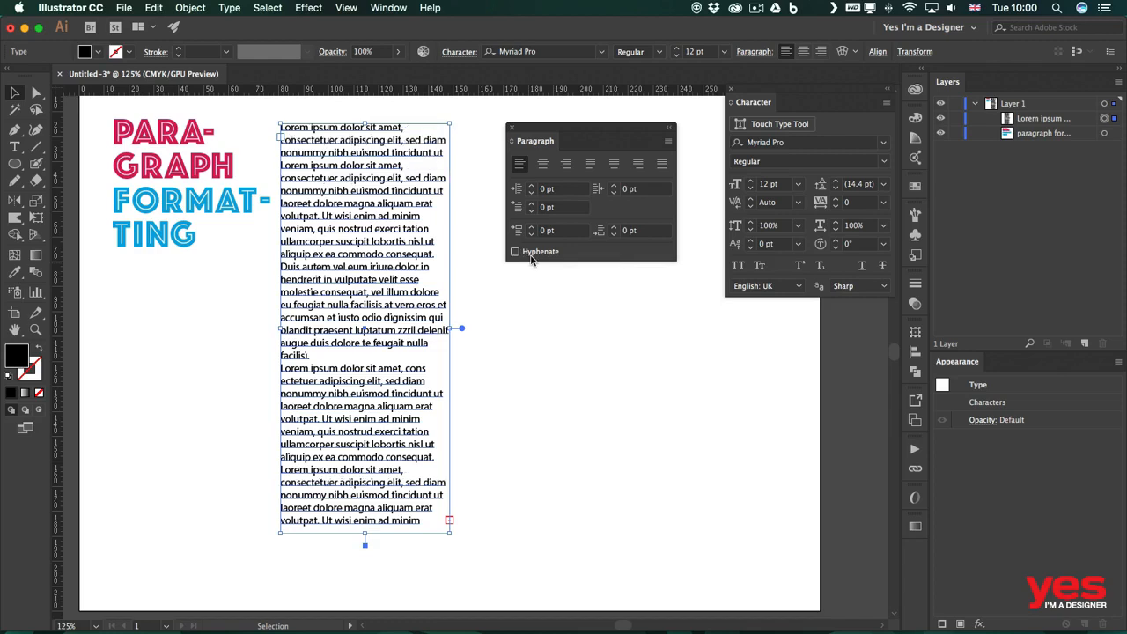
pyautogui.moveTo(462, 328); pyautogui.dragTo(511, 328)
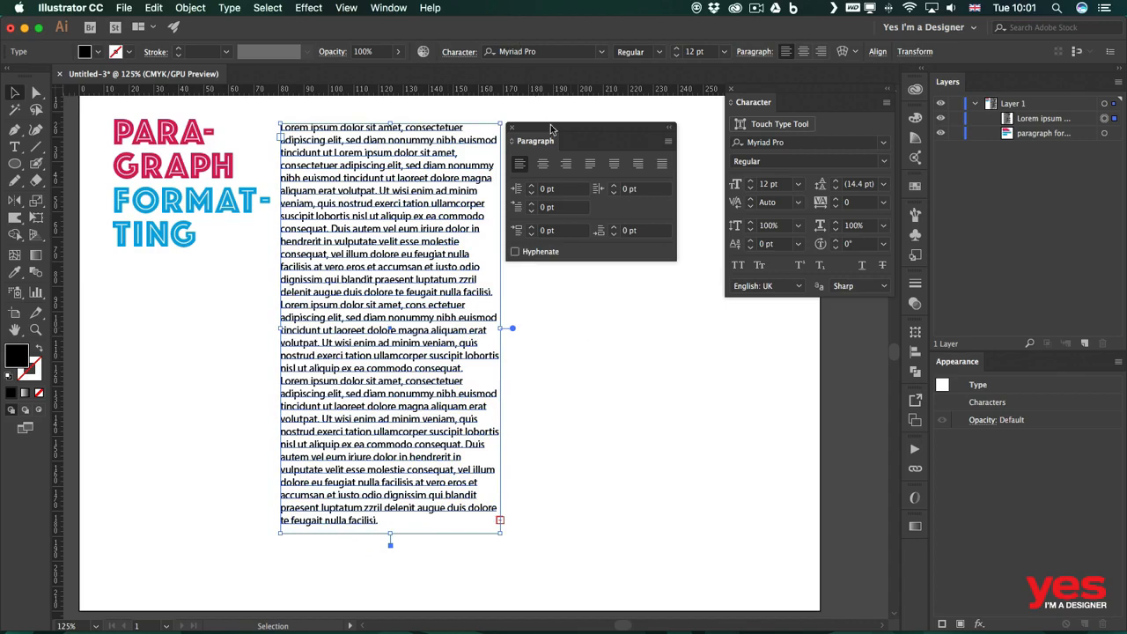
# Move the Paragraph panel clear of the body column and raise the left indent of the whole text to 40 pt
pyautogui.moveTo(548, 125); pyautogui.dragTo(577, 116)
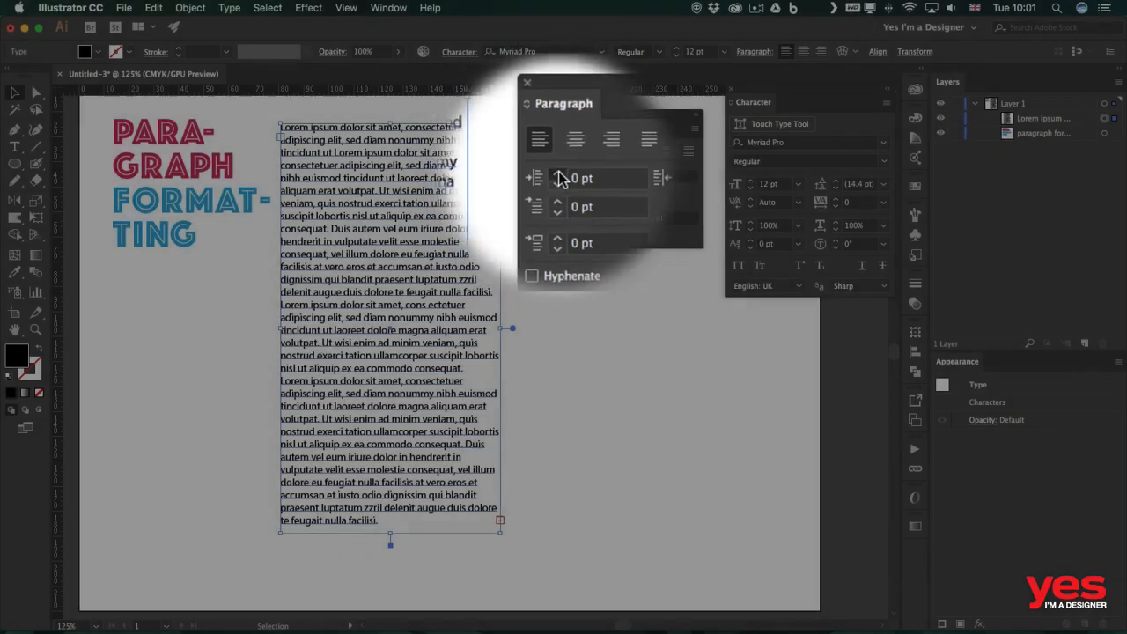
pyautogui.click(558, 172)
pyautogui.click(558, 173)
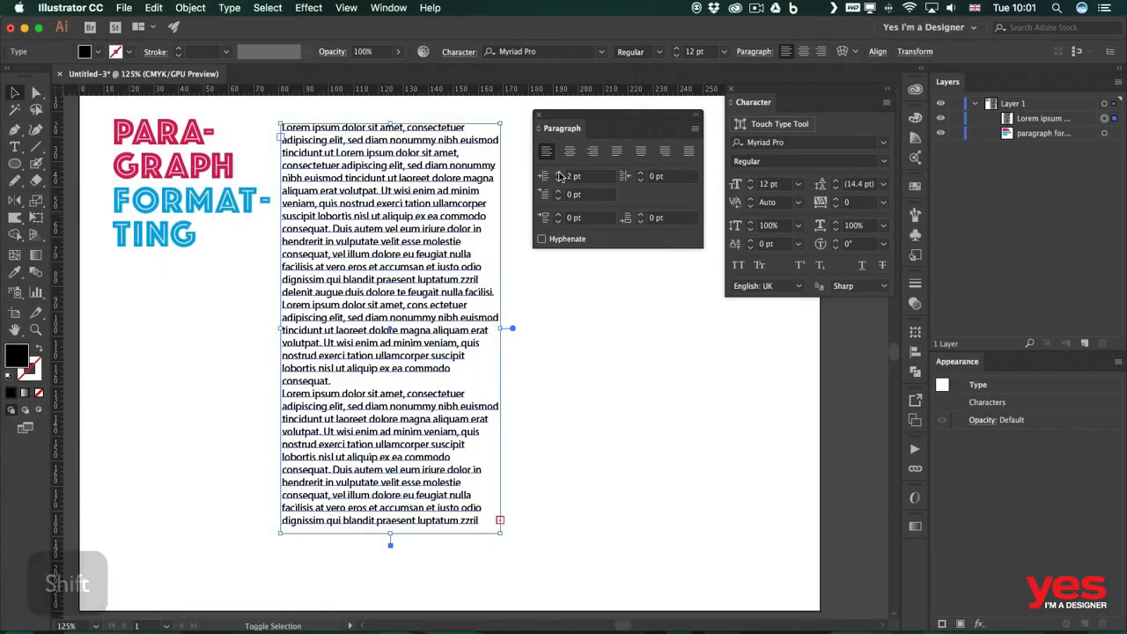
pyautogui.keyDown('shift'); pyautogui.click(558, 173); pyautogui.keyUp('shift')
pyautogui.keyDown('shift'); pyautogui.click(558, 173); pyautogui.keyUp('shift')
pyautogui.keyDown('shift'); pyautogui.click(558, 173); pyautogui.keyUp('shift')
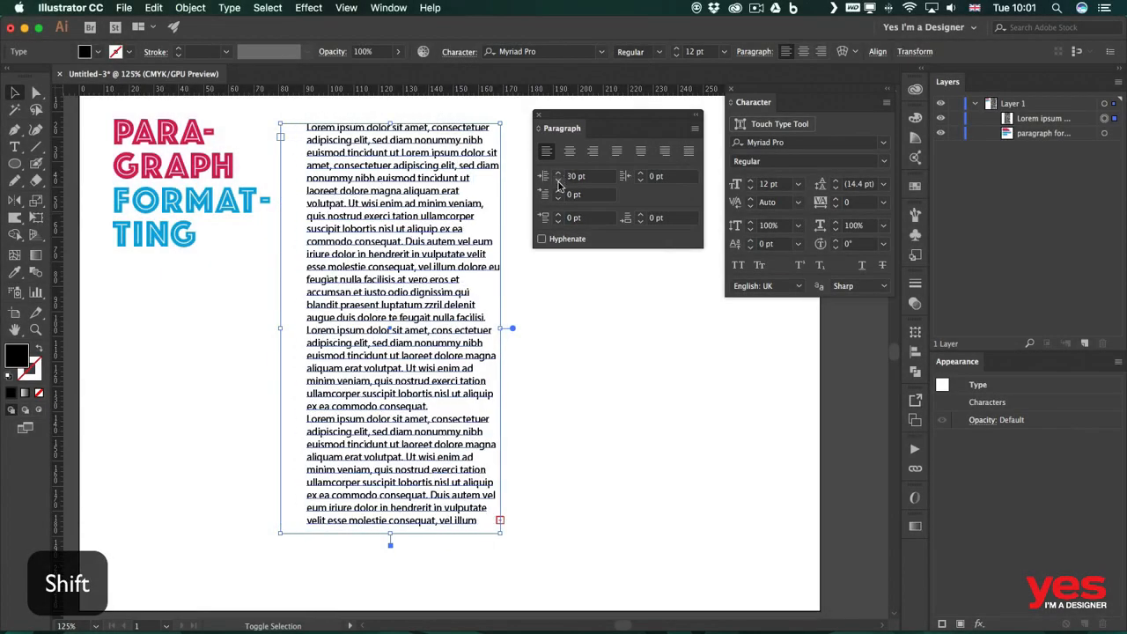
pyautogui.keyDown('shift'); pyautogui.click(558, 173); pyautogui.keyUp('shift')
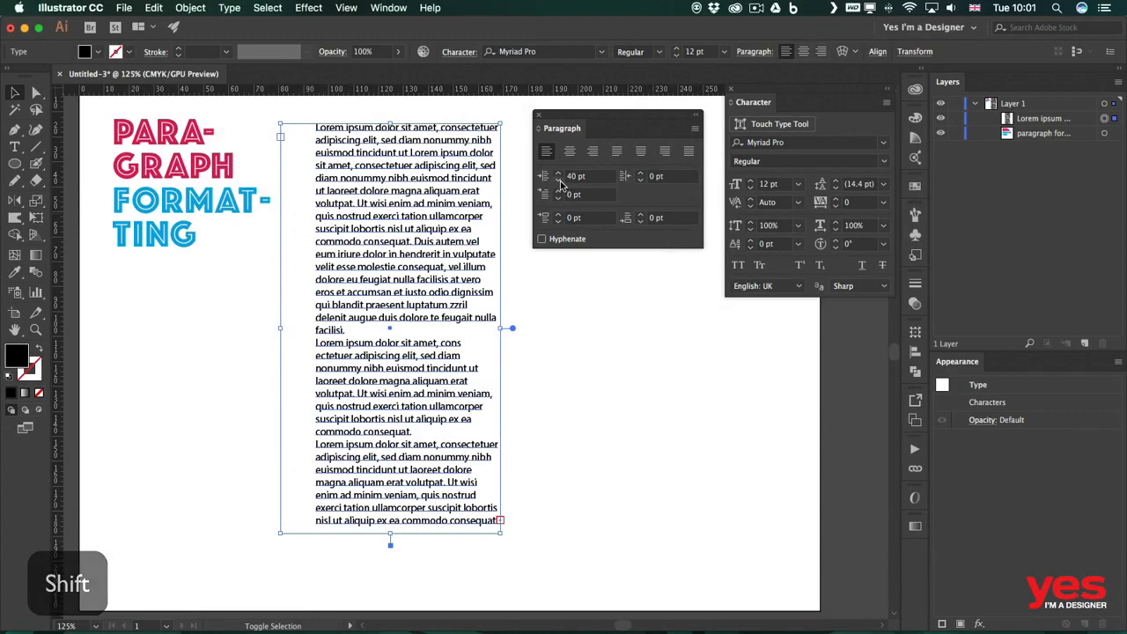
# Bring the left indent of the whole body text down to 0 pt
pyautogui.keyDown('shift'); pyautogui.click(560, 182); pyautogui.keyUp('shift')
pyautogui.keyDown('shift'); pyautogui.click(560, 181); pyautogui.keyUp('shift')
pyautogui.keyDown('shift'); pyautogui.click(560, 181); pyautogui.keyUp('shift')
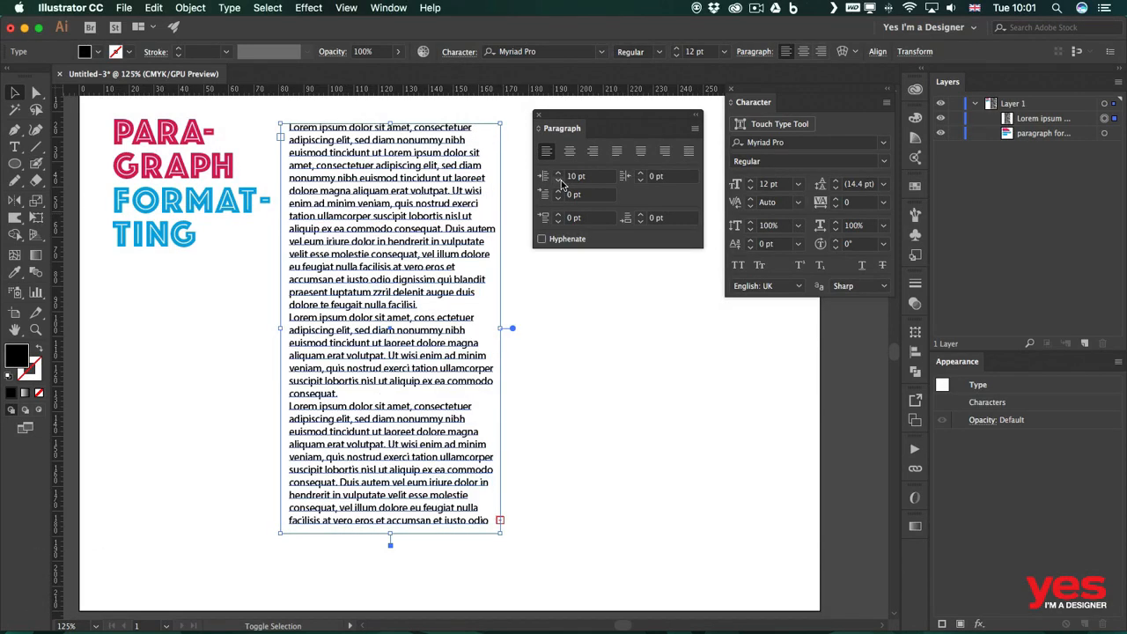
pyautogui.keyDown('shift'); pyautogui.click(560, 181); pyautogui.keyUp('shift')
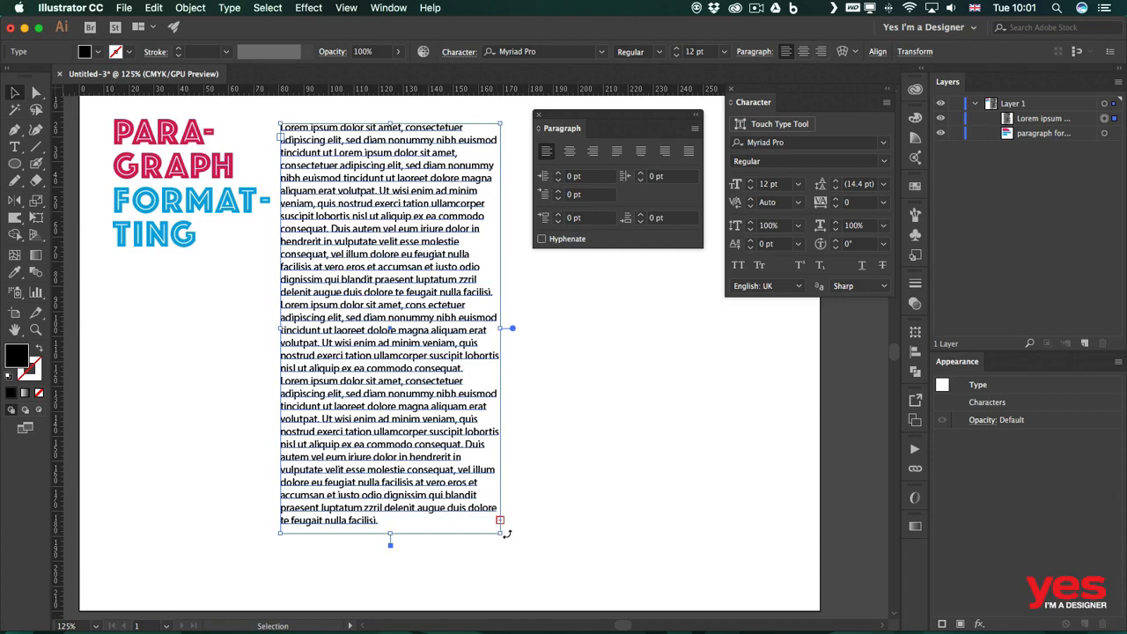
# Enlarge the body text frame in width and height, and give only its second paragraph a 30 pt left indent
pyautogui.moveTo(506, 534); pyautogui.dragTo(566, 578)
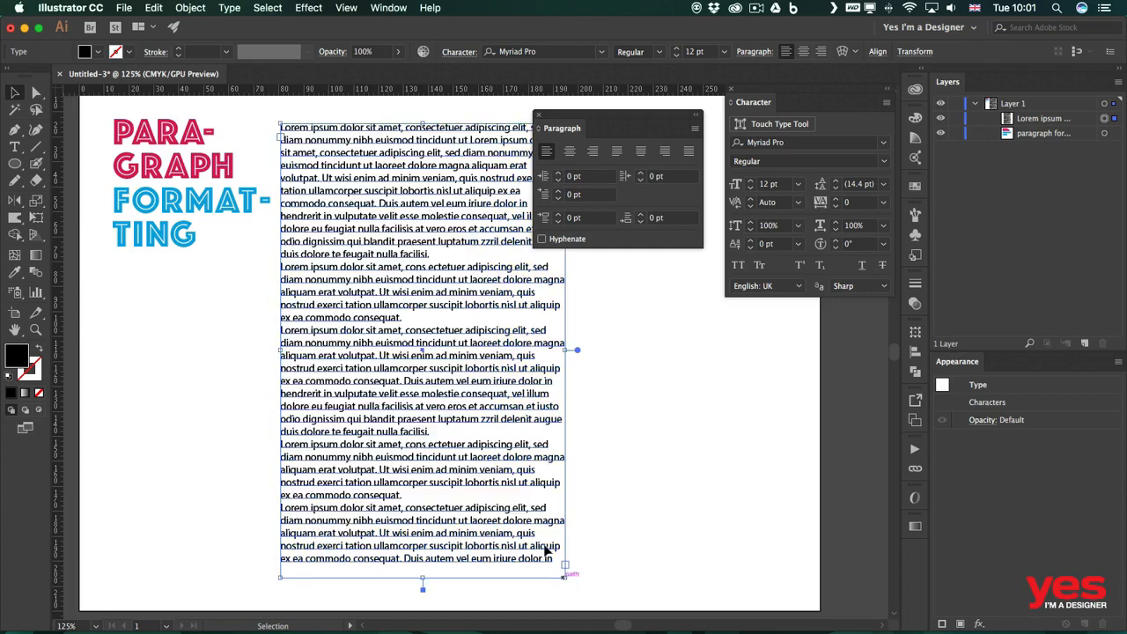
pyautogui.doubleClick(345, 298)
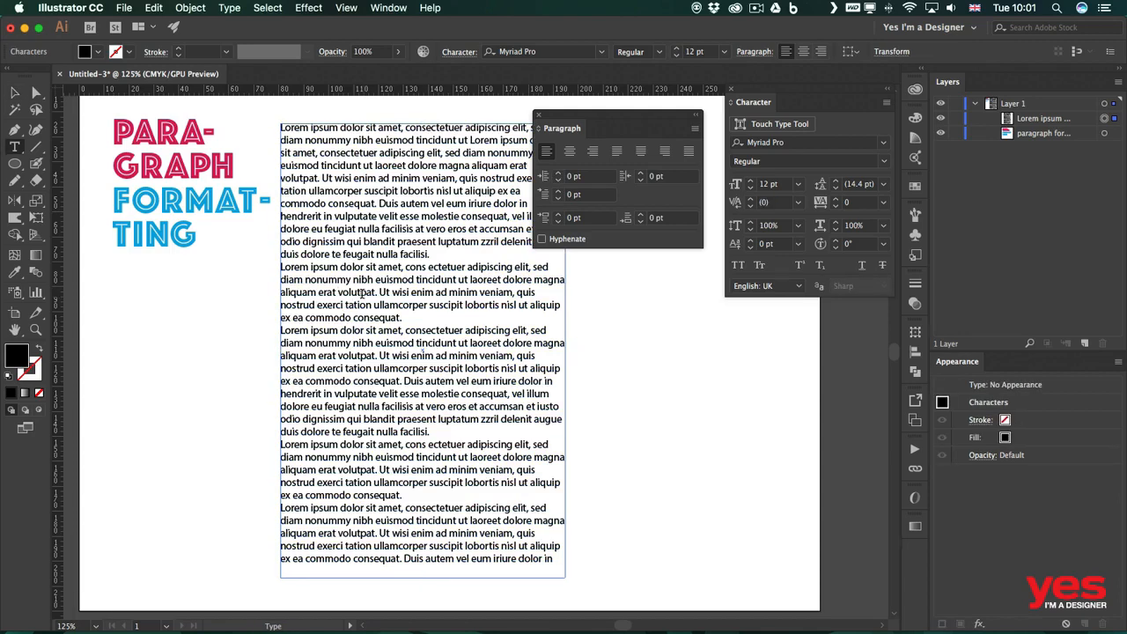
pyautogui.click(344, 294)
pyautogui.click(559, 175)
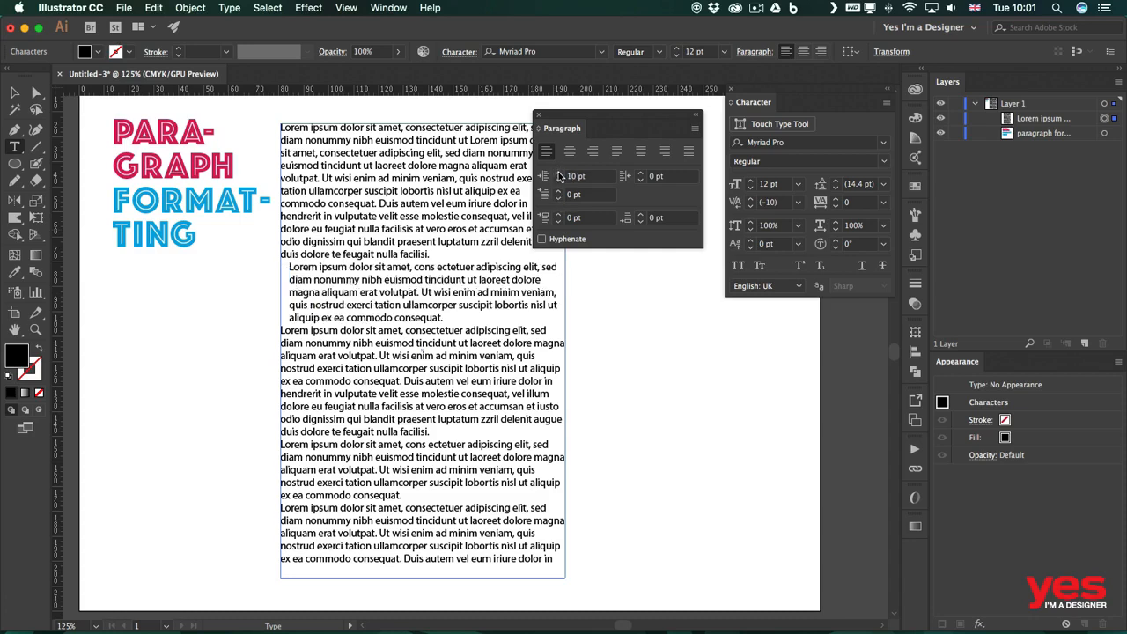
pyautogui.click(558, 175)
pyautogui.click(558, 176)
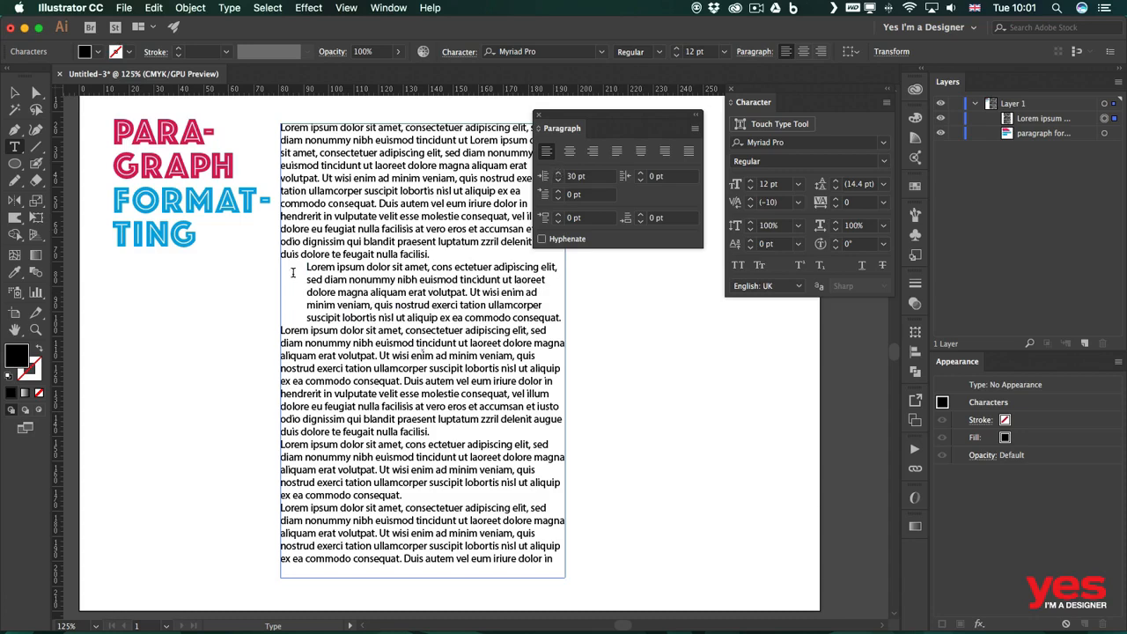
# Set all the text of the indented second paragraph in Myriad Pro Italic
pyautogui.moveTo(306, 267); pyautogui.dragTo(553, 310)
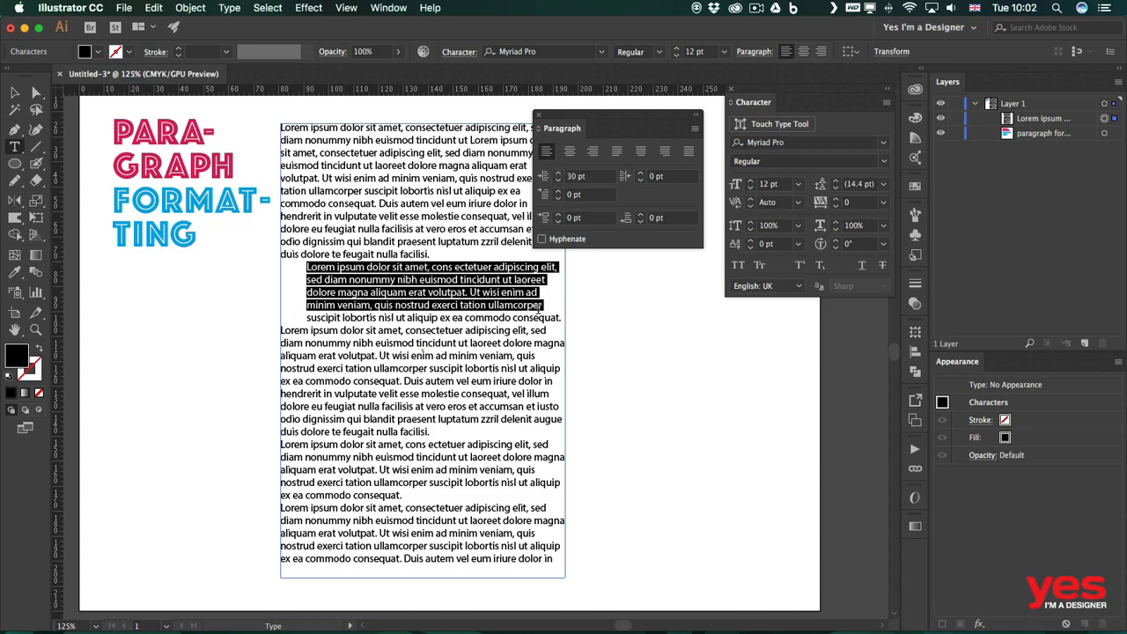
pyautogui.click(406, 280)
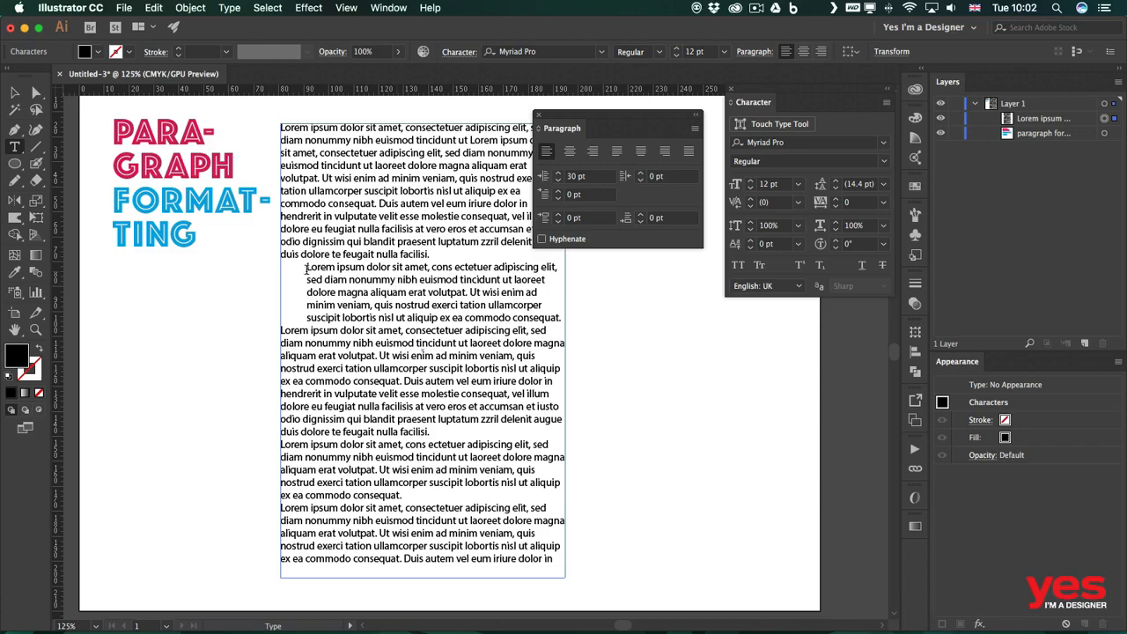
pyautogui.moveTo(307, 268); pyautogui.dragTo(570, 310)
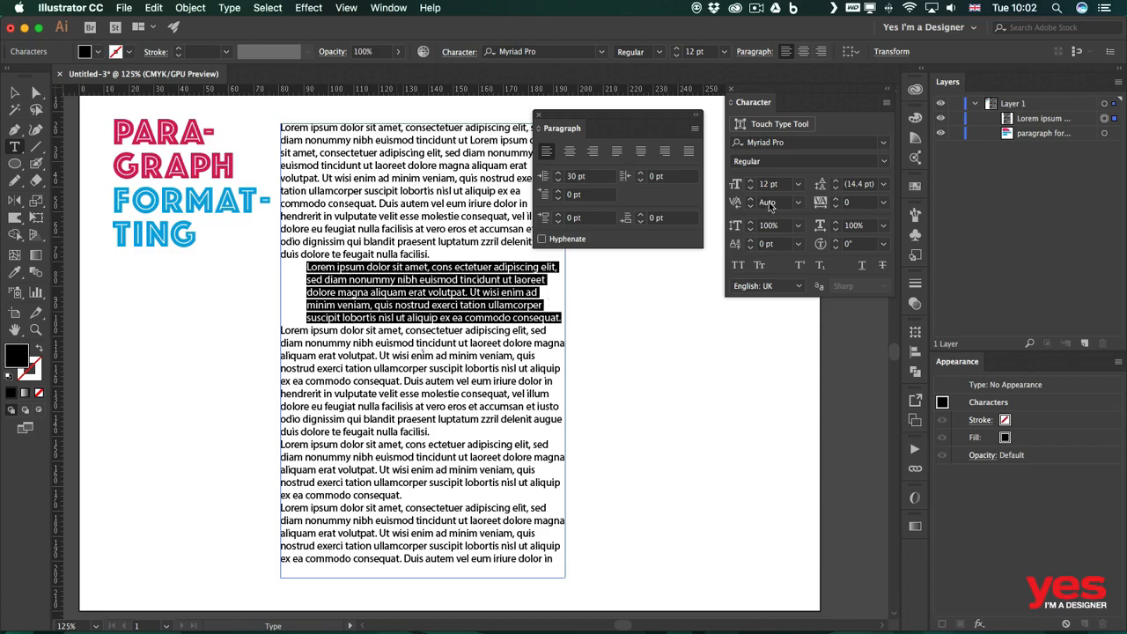
pyautogui.click(884, 162)
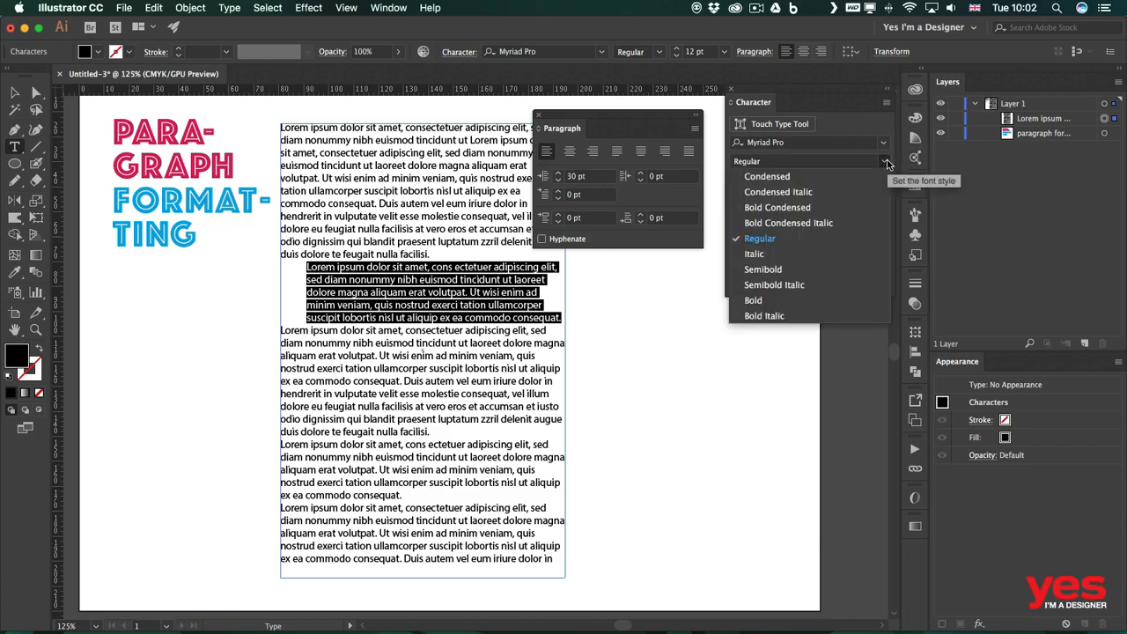
pyautogui.click(802, 254)
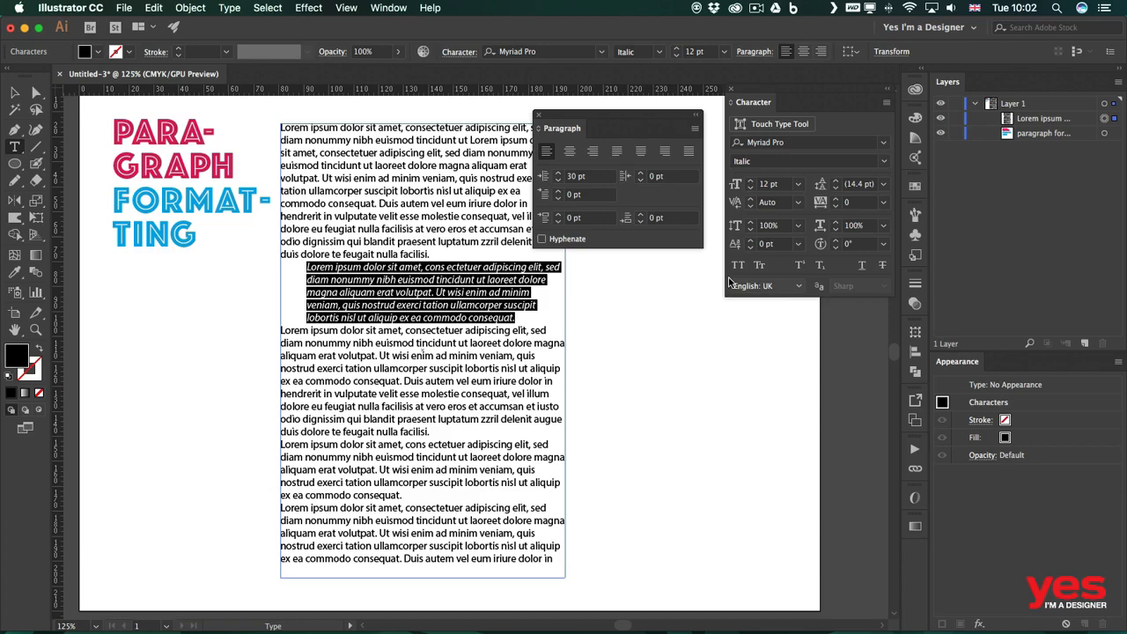
pyautogui.click(881, 162)
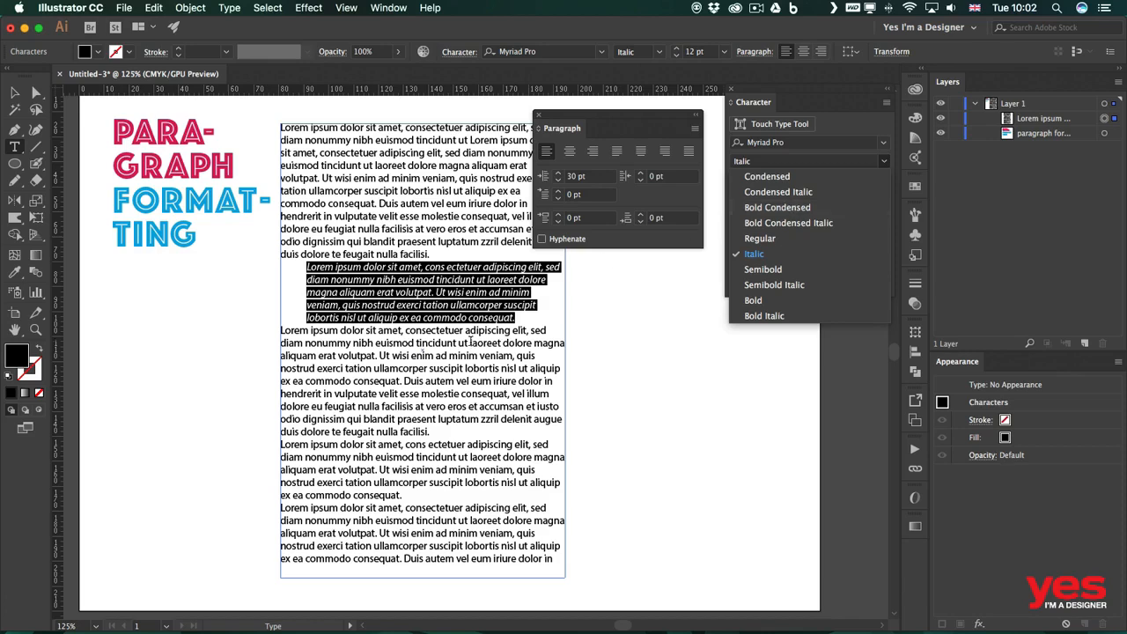
pyautogui.click(406, 286)
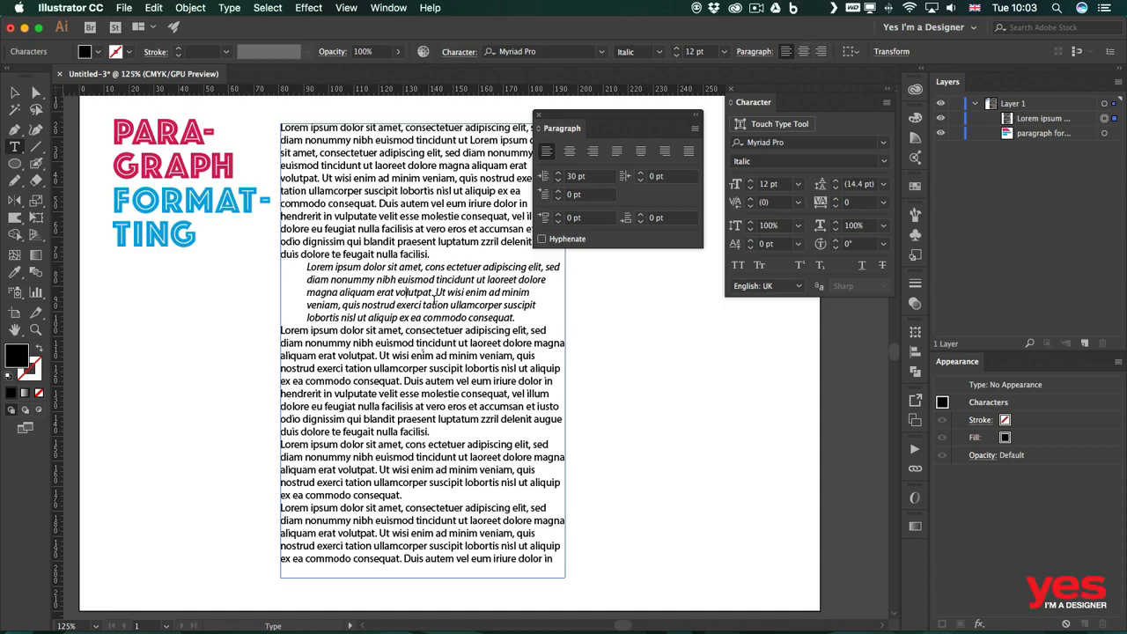
# Insert an empty line above the italic paragraph and remove it again
pyautogui.click(449, 256)
pyautogui.press('Return')
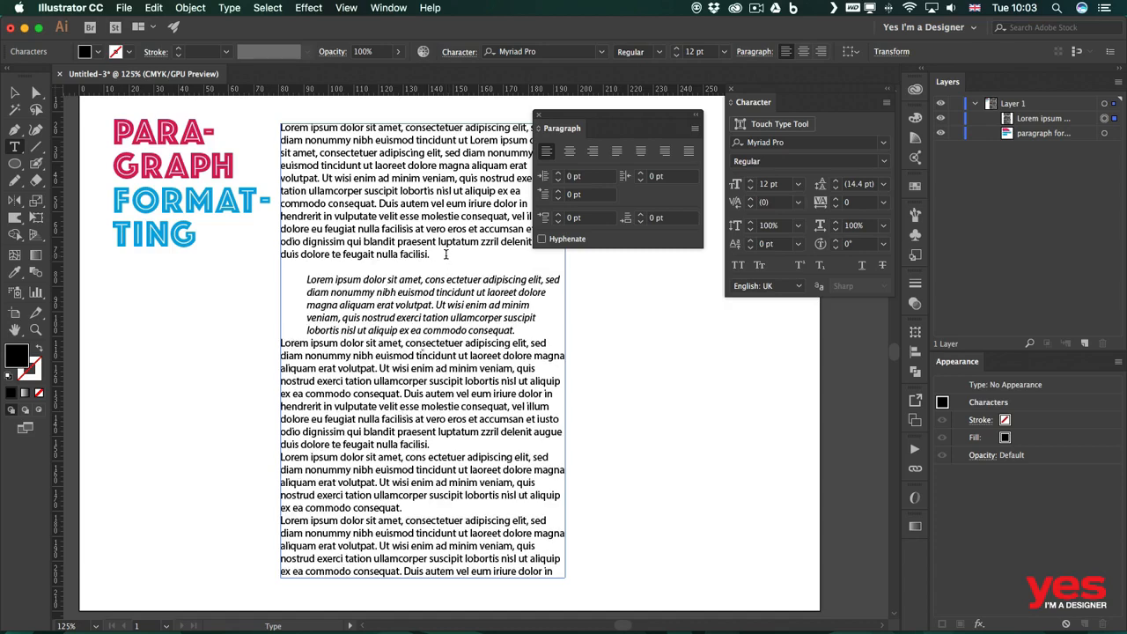
pyautogui.press('Delete')
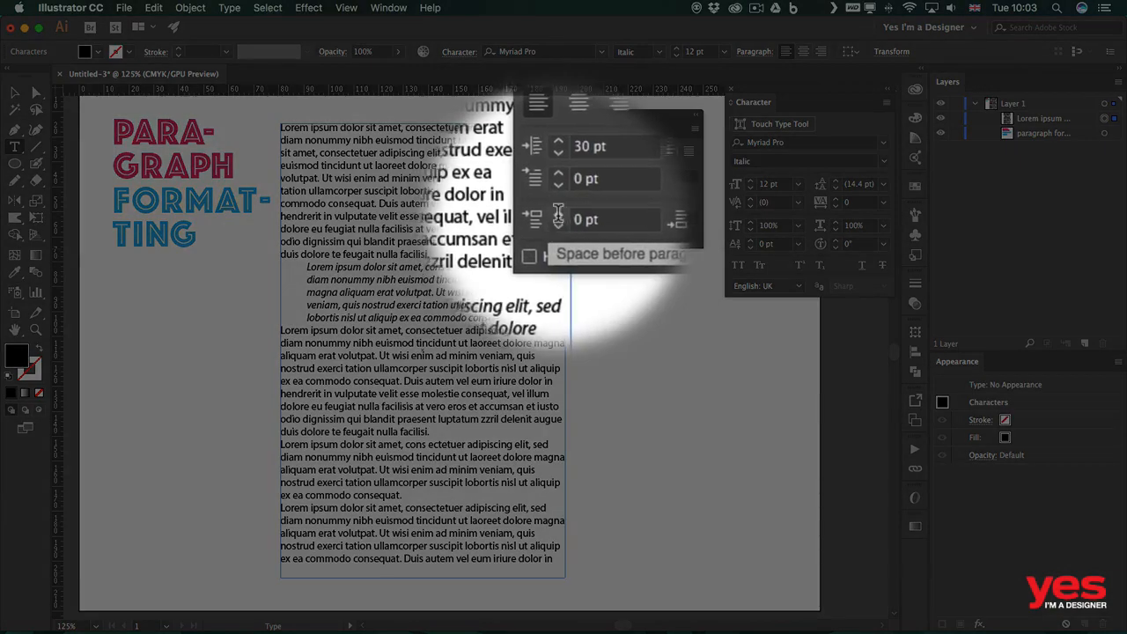
# Give the italic paragraph 10 pt of space before and 10 pt of space after
pyautogui.keyDown('shift'); pyautogui.click(557, 211); pyautogui.keyUp('shift')
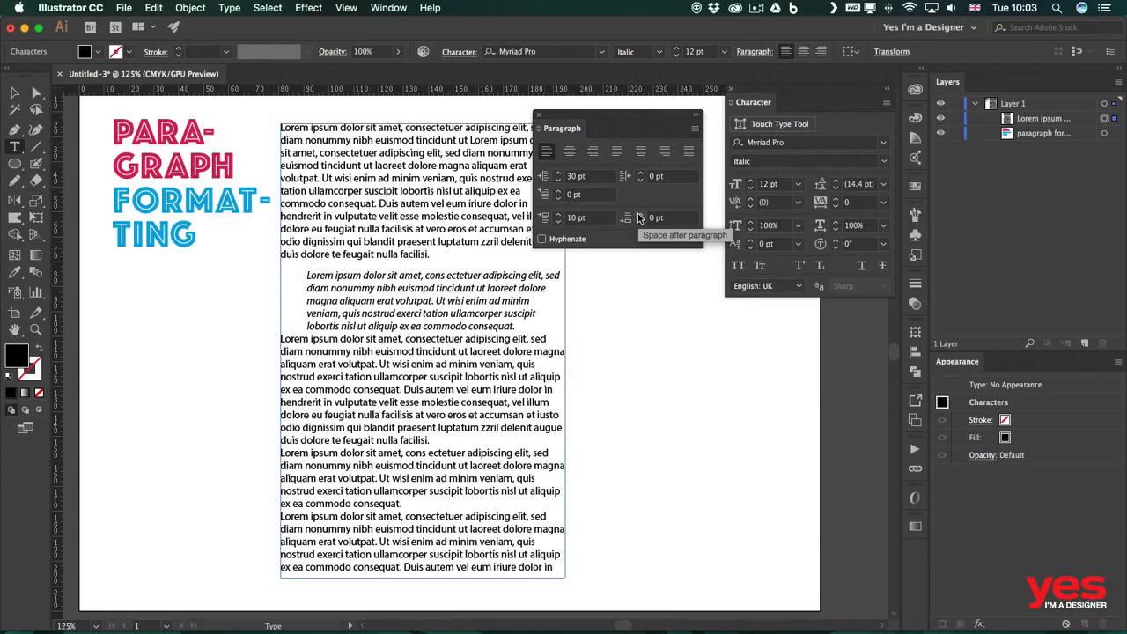
pyautogui.keyDown('shift'); pyautogui.click(639, 215); pyautogui.keyUp('shift')
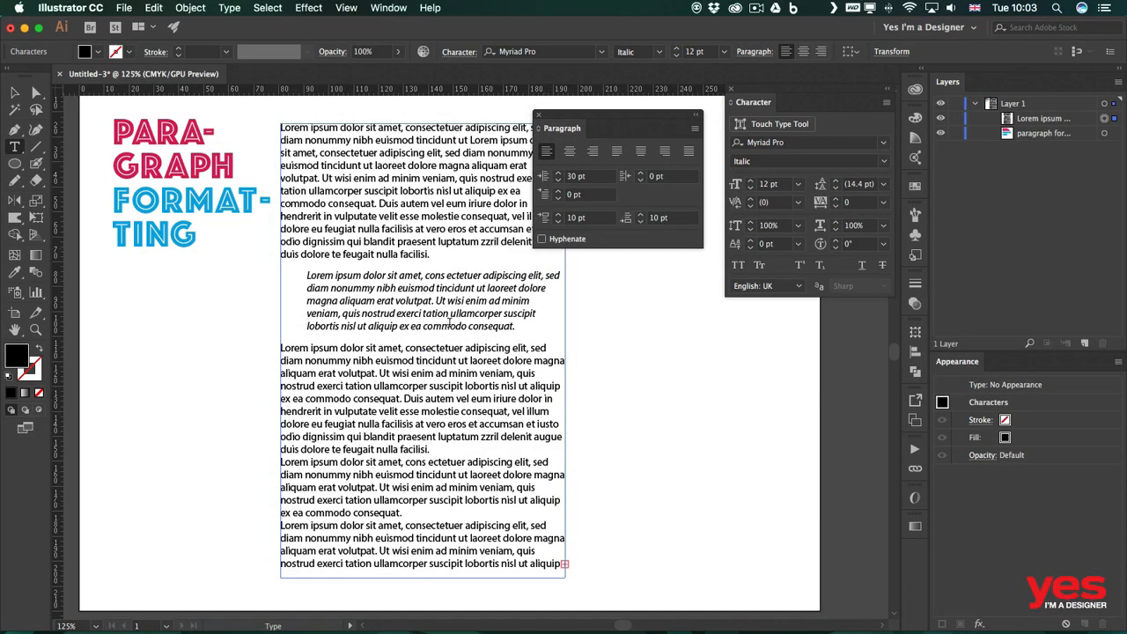
# Set a 20 pt first-line indent on the paragraph below the italic one
pyautogui.click(329, 349)
pyautogui.keyDown('shift'); pyautogui.click(558, 191); pyautogui.keyUp('shift')
pyautogui.keyDown('shift'); pyautogui.click(557, 191); pyautogui.keyUp('shift')
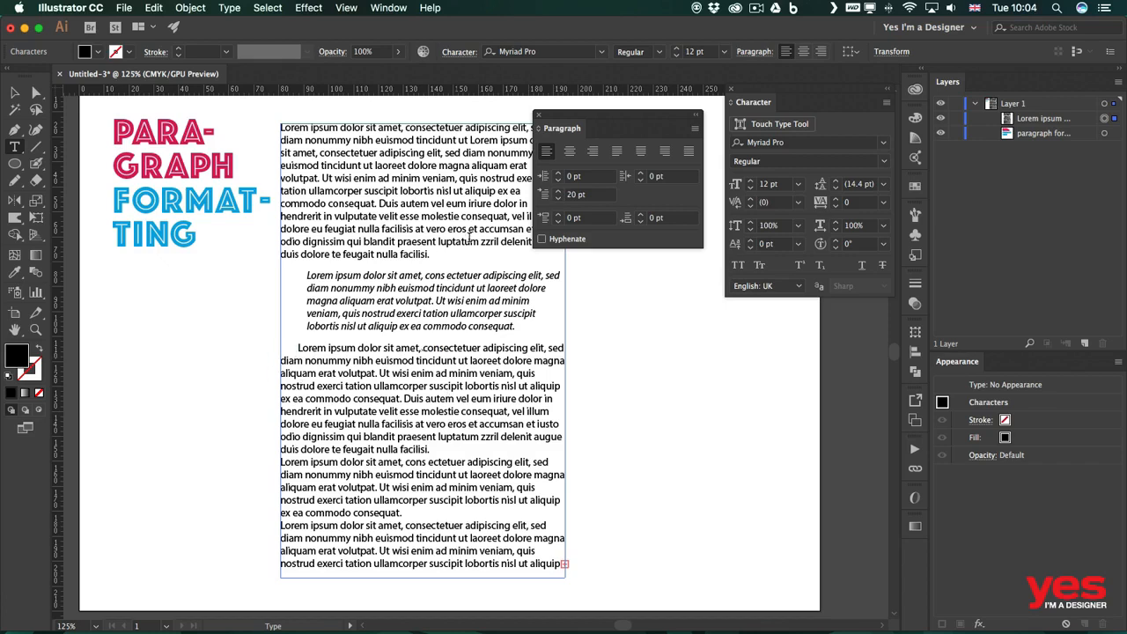
# Set the right indent of the paragraph below the italic one to 40 pt
pyautogui.keyDown('shift'); pyautogui.click(642, 174); pyautogui.keyUp('shift')
pyautogui.keyDown('shift'); pyautogui.click(642, 173); pyautogui.keyUp('shift')
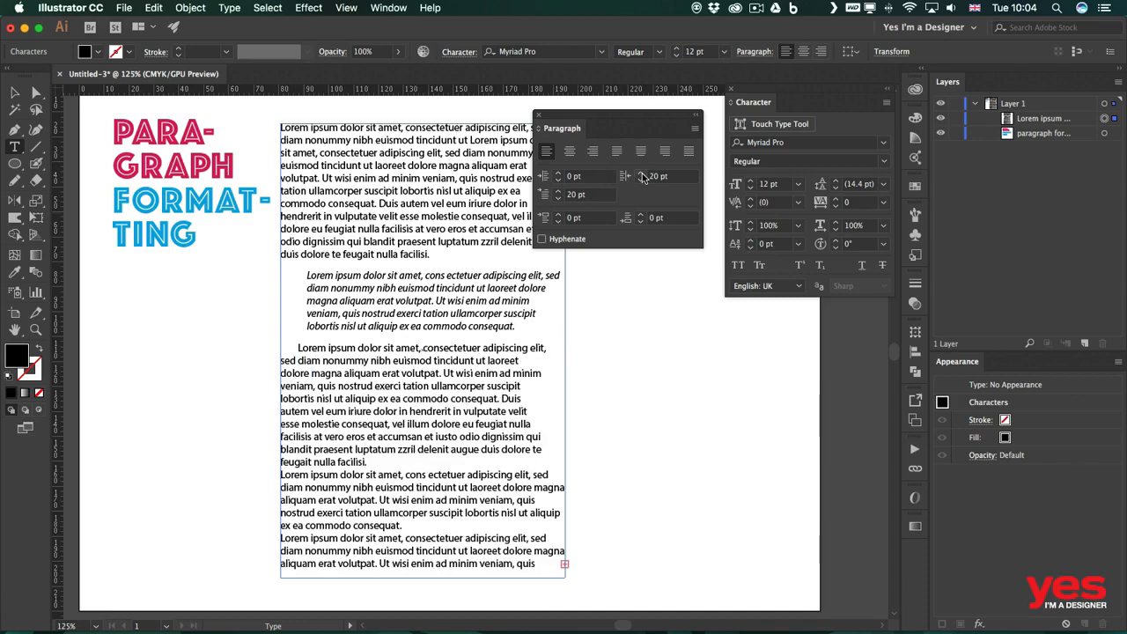
pyautogui.keyDown('shift'); pyautogui.click(642, 174); pyautogui.keyUp('shift')
pyautogui.keyDown('shift'); pyautogui.click(642, 173); pyautogui.keyUp('shift')
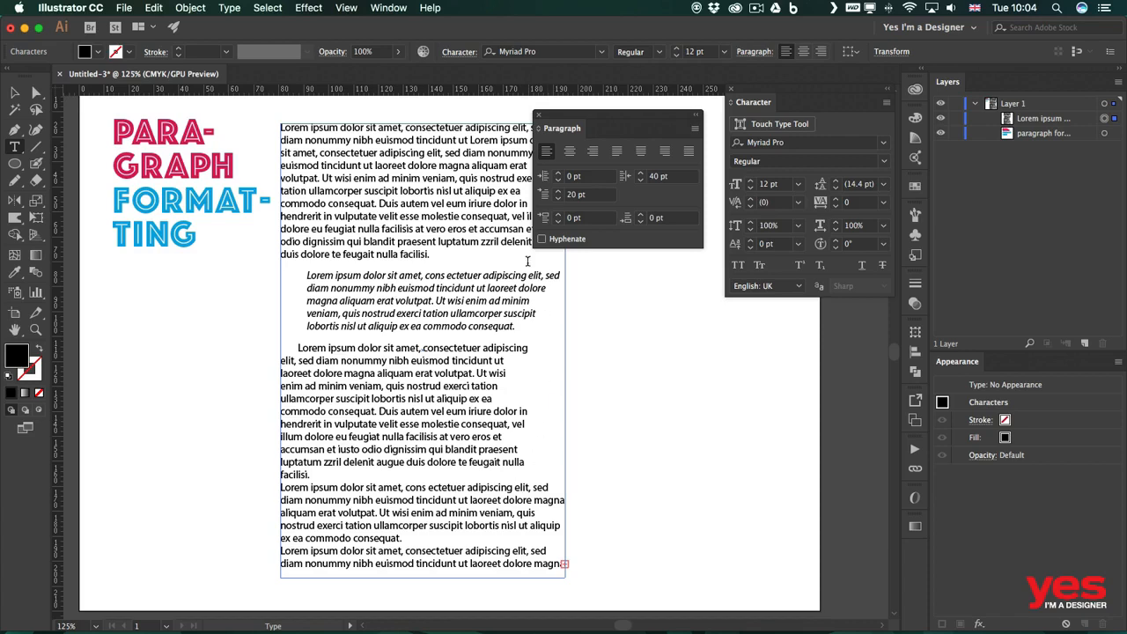
pyautogui.click(671, 177)
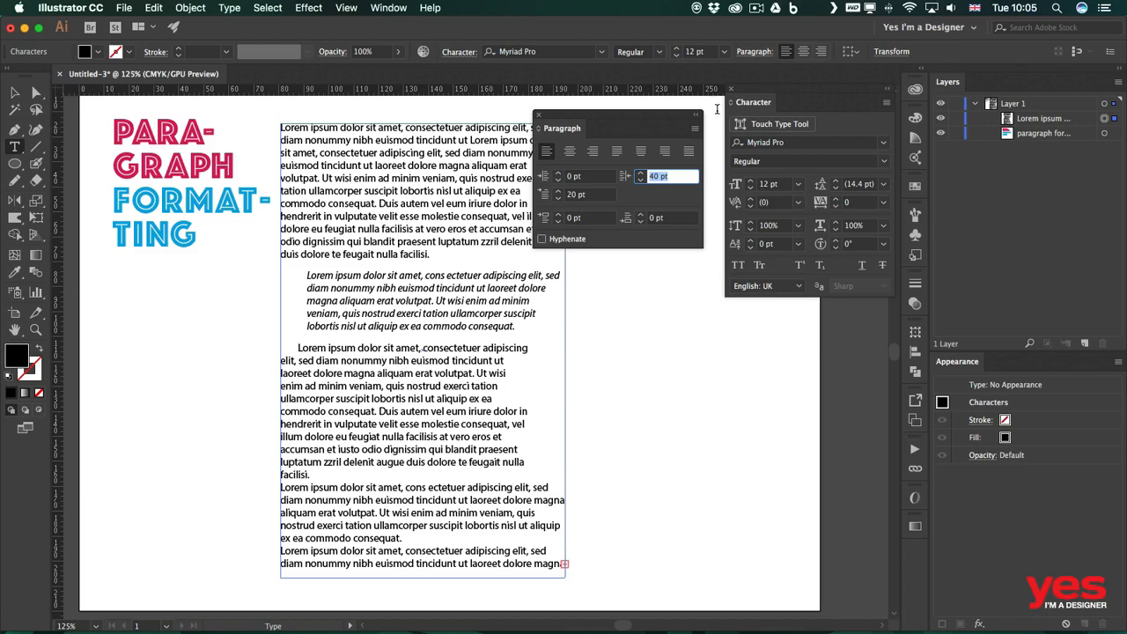
# Examine the Justification and Hyphenation options, cancel both dialogs, and place the text cursor in the first paragraph
pyautogui.click(695, 130)
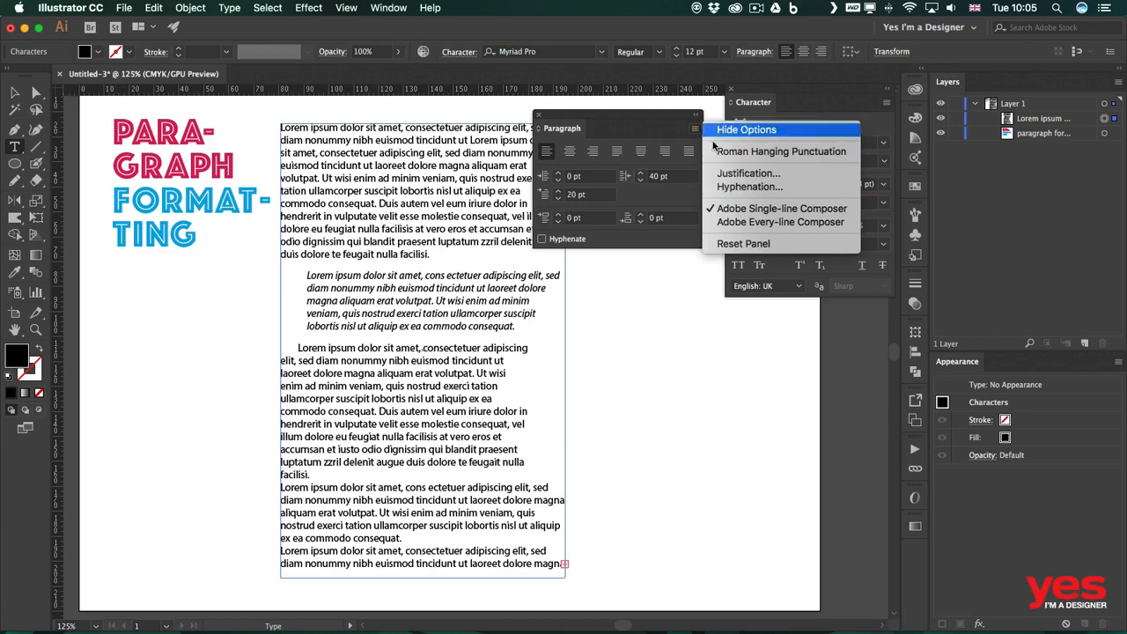
pyautogui.click(735, 175)
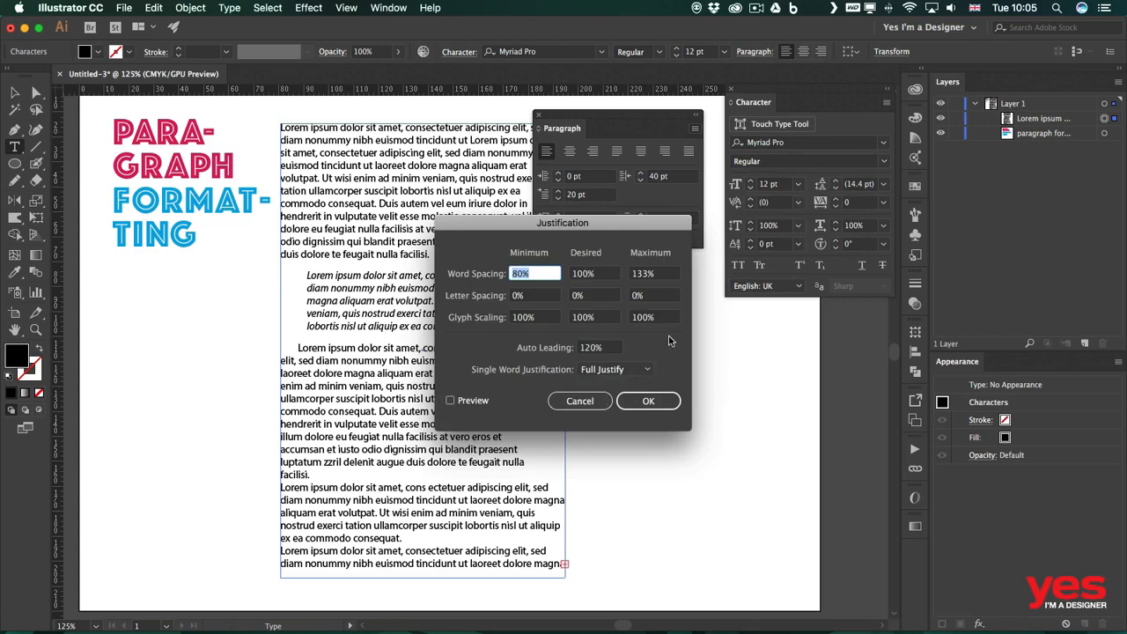
pyautogui.click(567, 407)
pyautogui.click(695, 129)
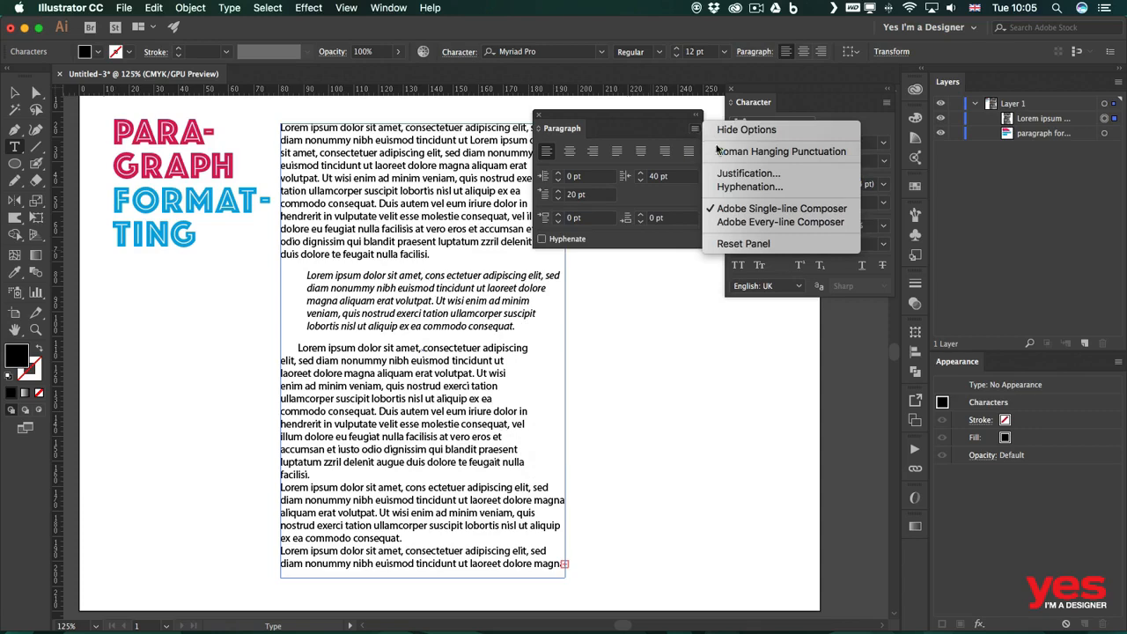
pyautogui.click(735, 202)
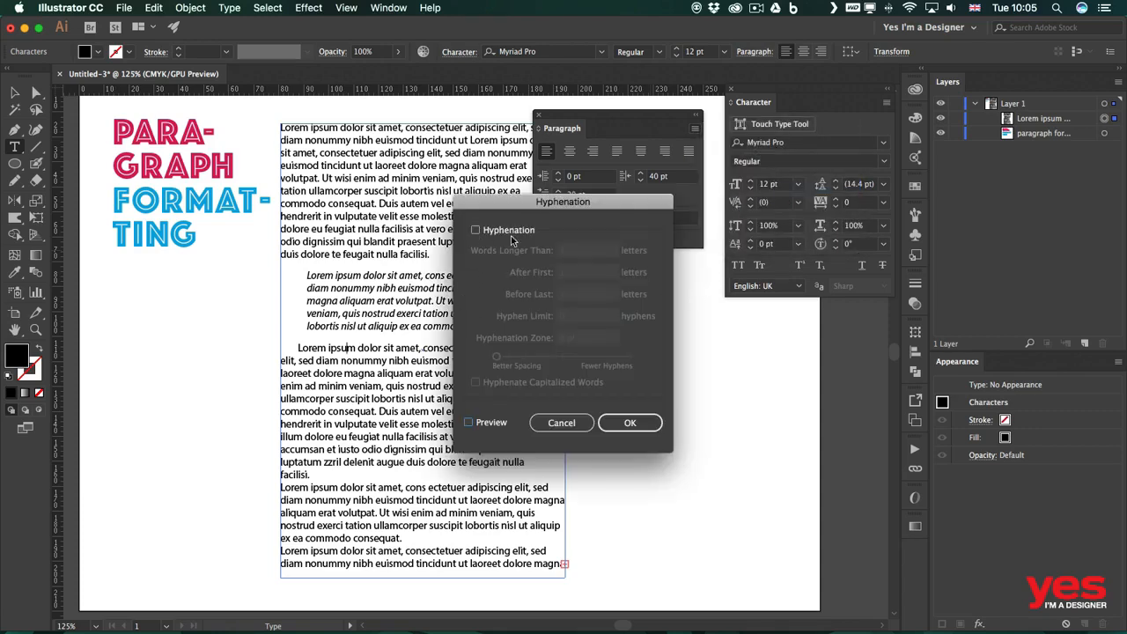
pyautogui.click(563, 424)
pyautogui.click(417, 178)
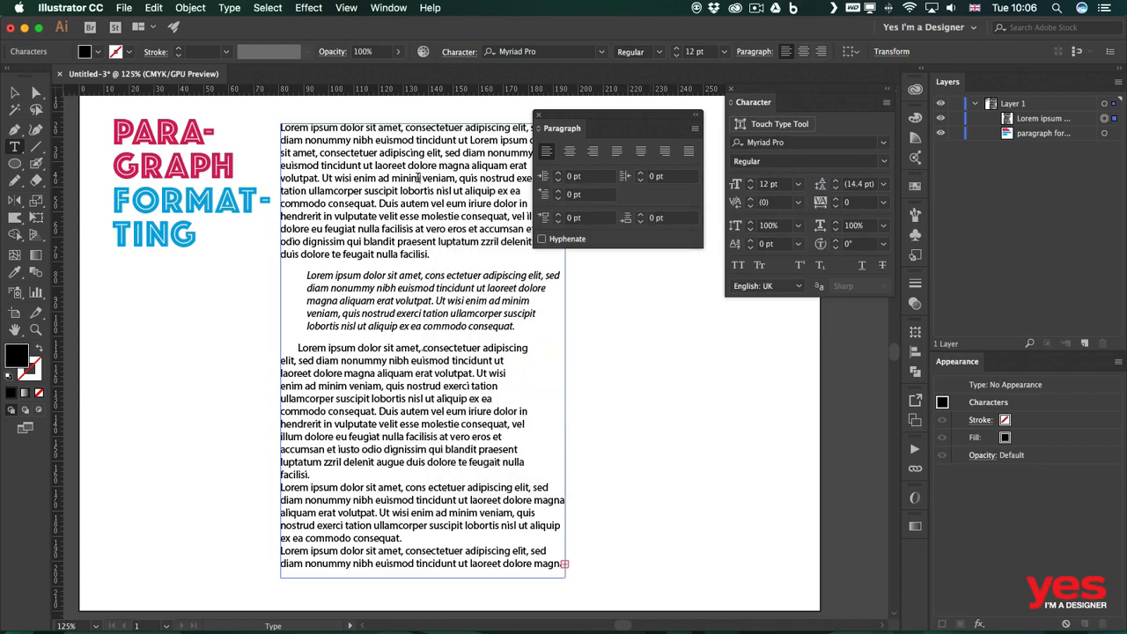